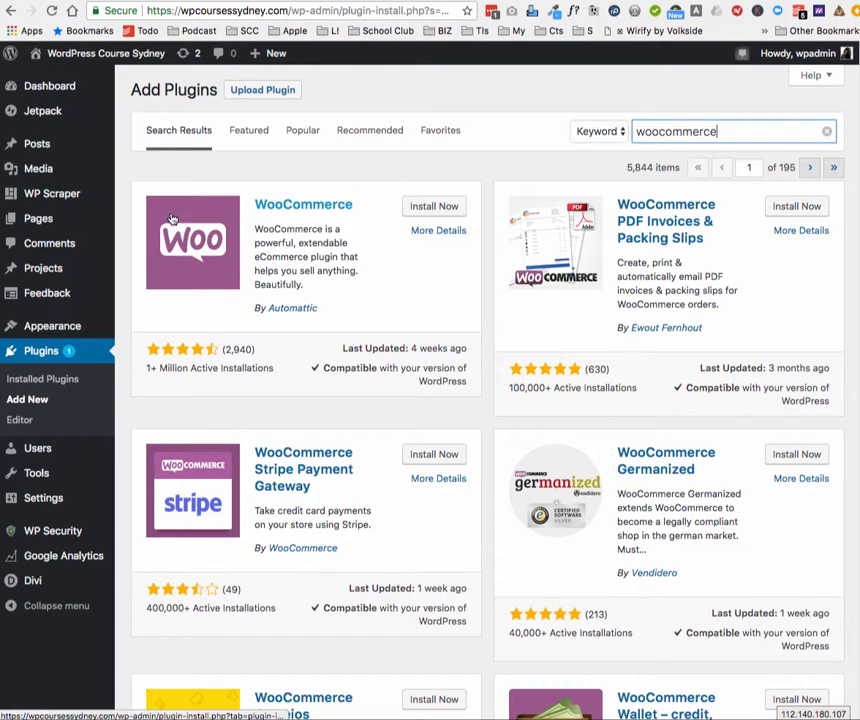
Step: Install and activate the WooCommerce plugin by Automattic
left_click(424, 210)
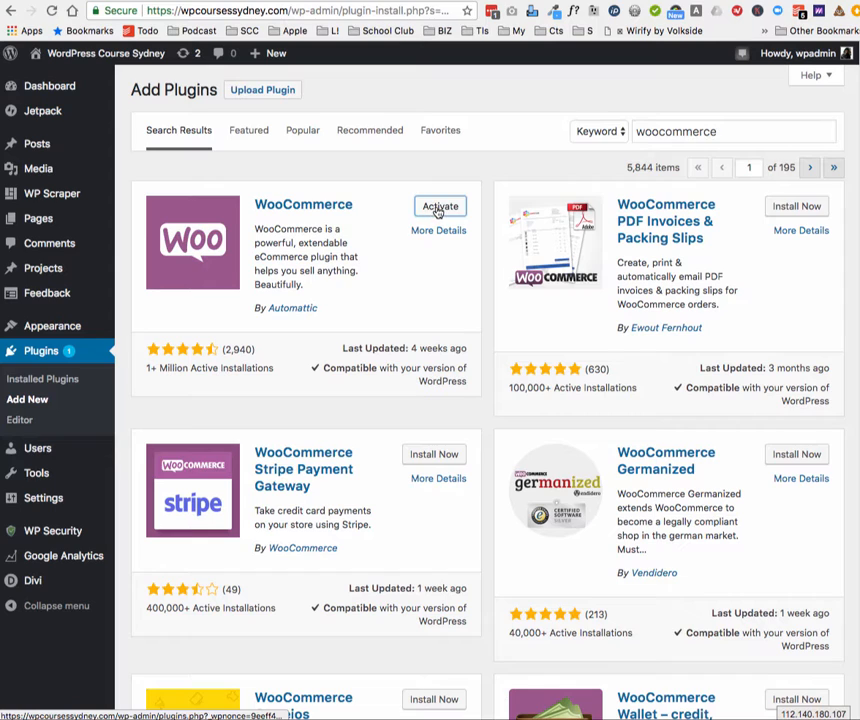
left_click(437, 210)
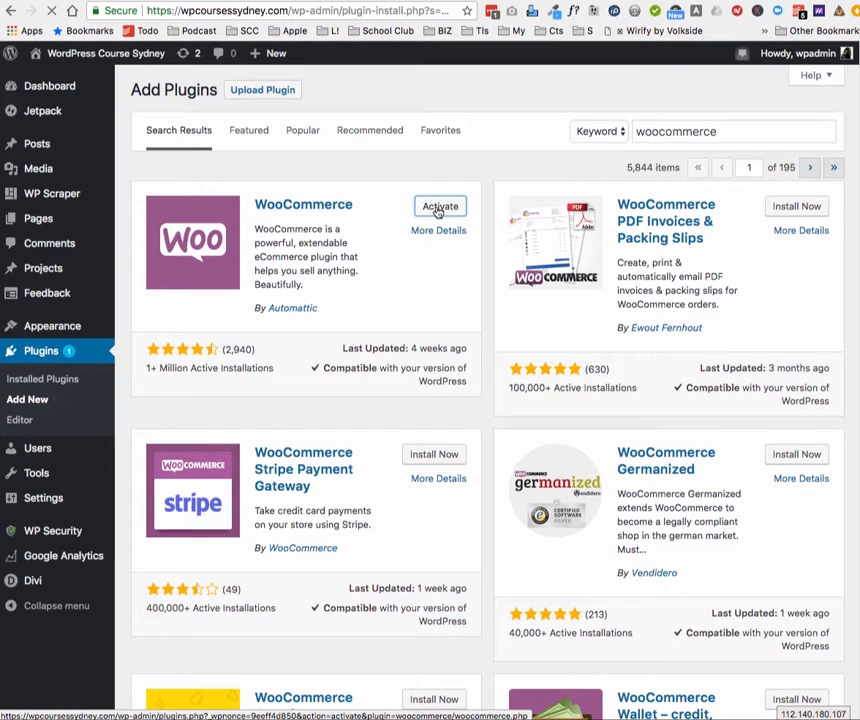
left_click(439, 207)
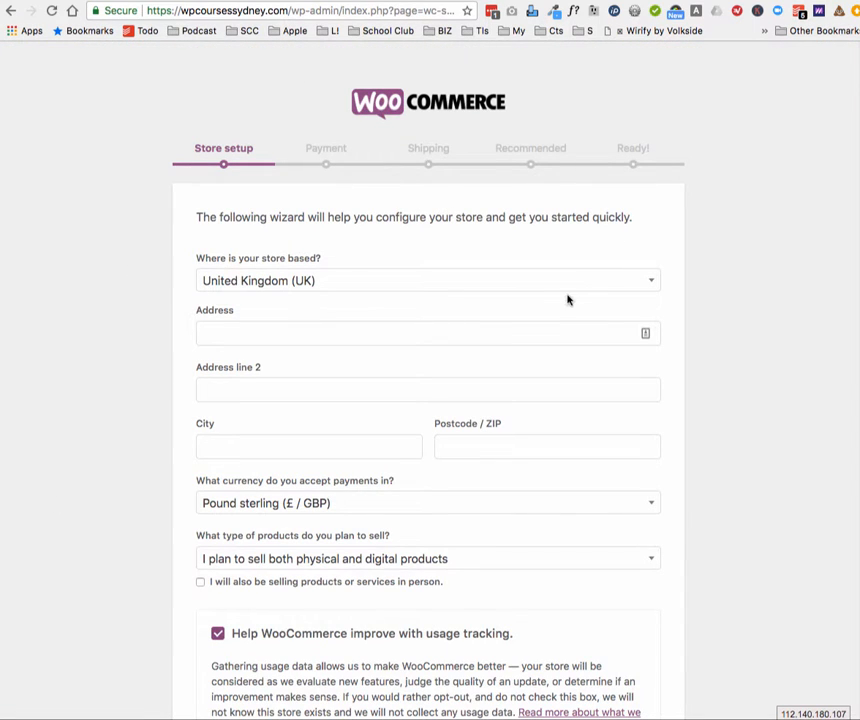
Step: Set the store's base country to Australia in the store setup wizard
left_click(258, 281)
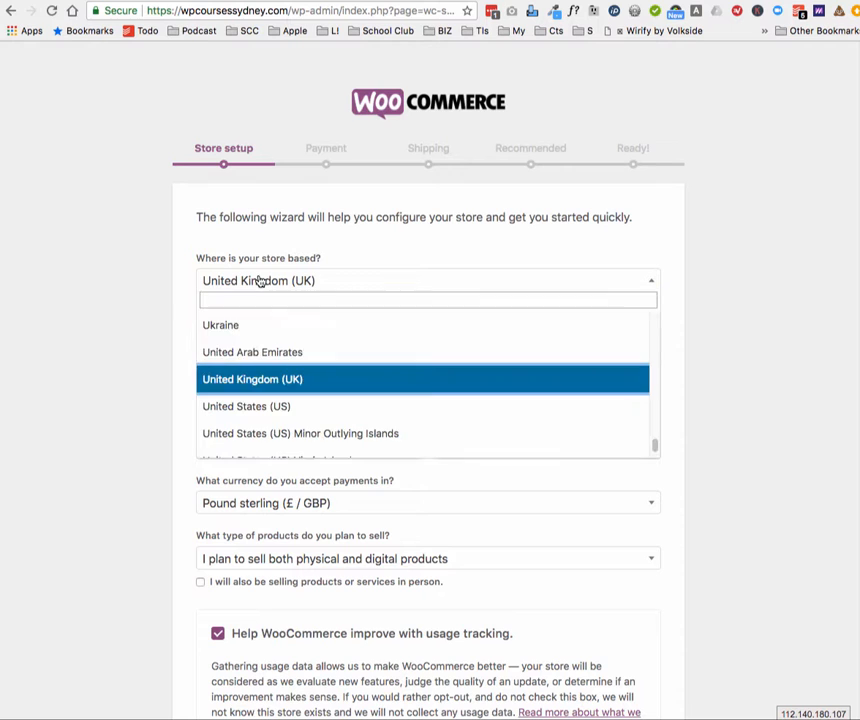
scroll(267, 382, "up", 15)
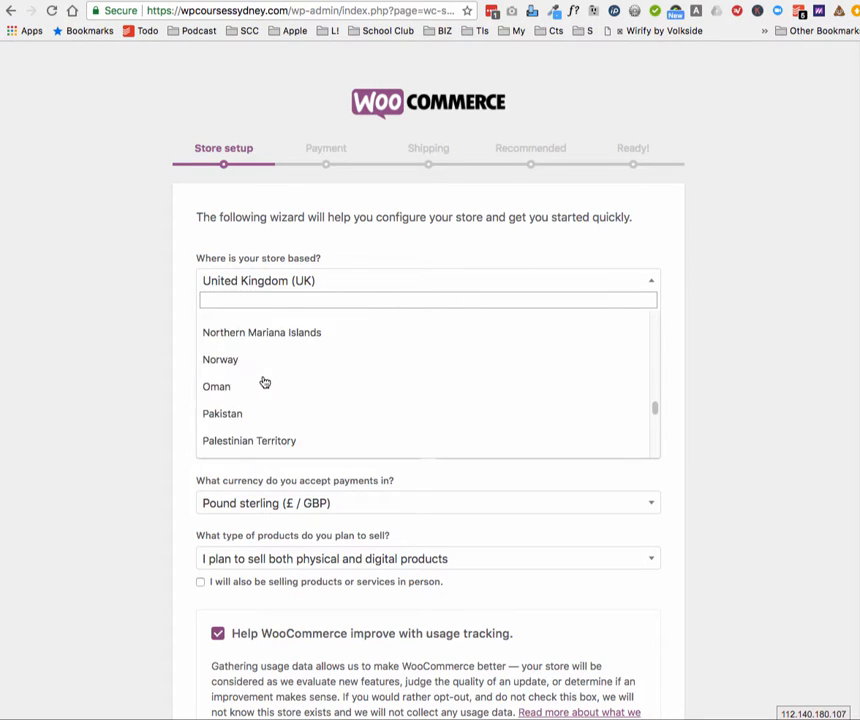
scroll(265, 382, "up", 20)
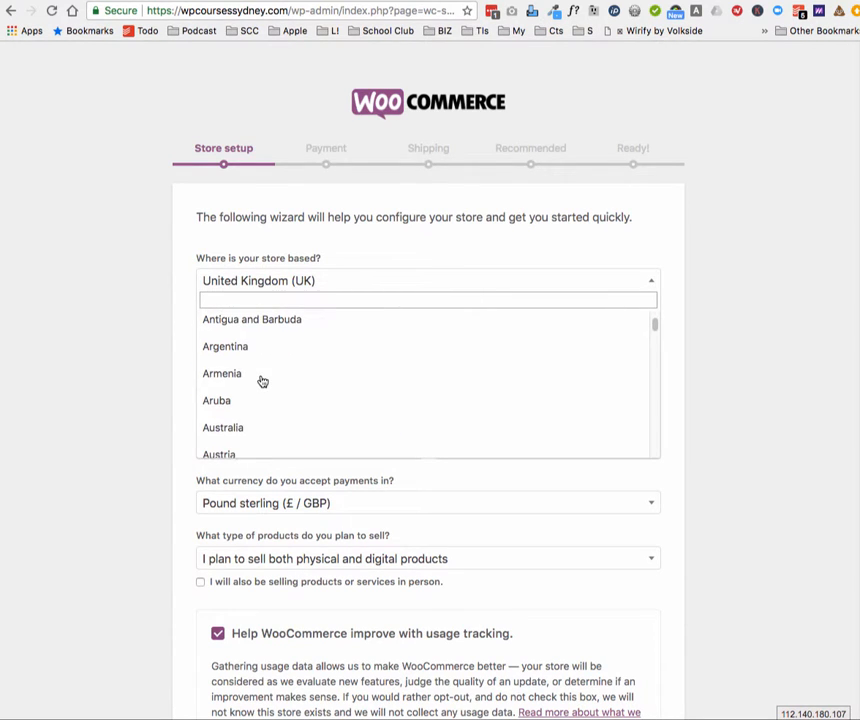
left_click(277, 427)
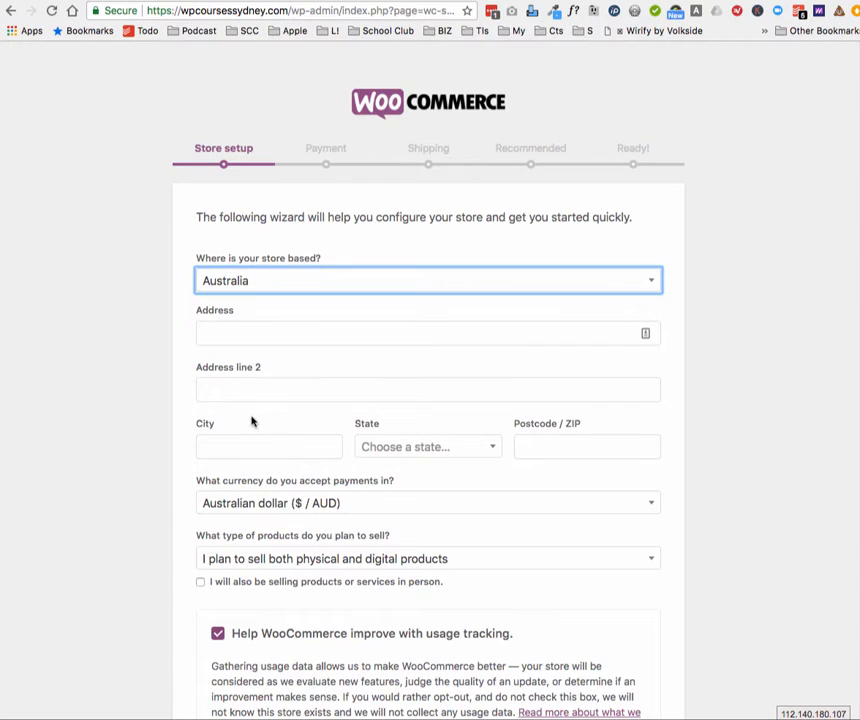
Step: Fill in the store's street address, second address line and city
left_click(241, 330)
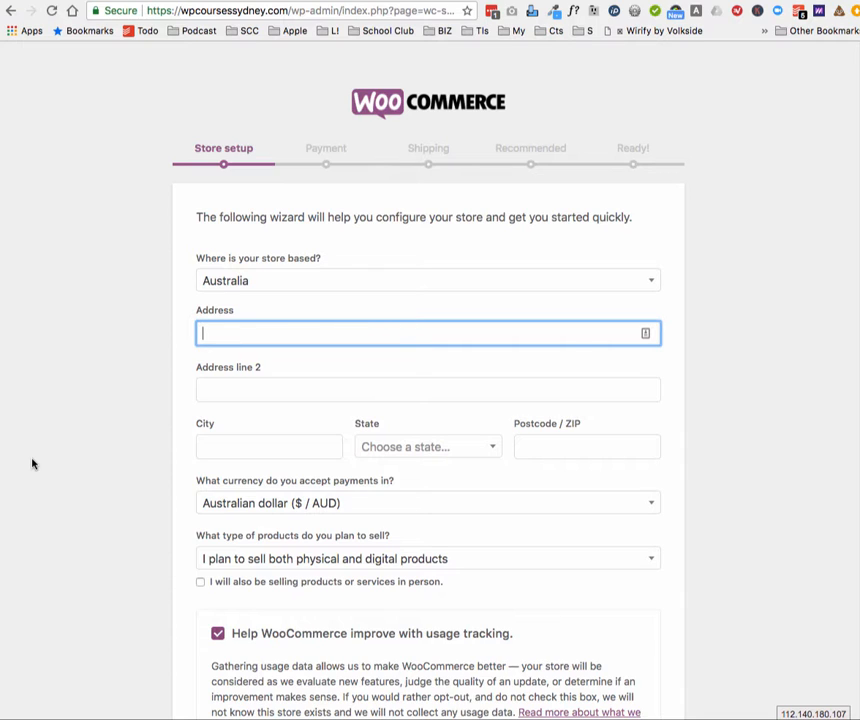
type("91 York Street")
left_click(277, 380)
type("H")
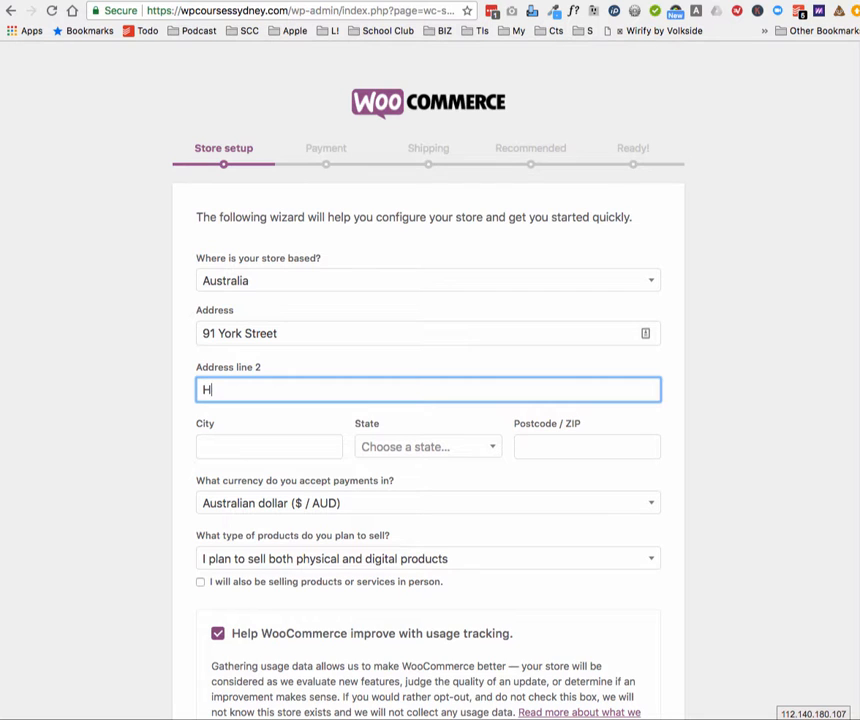
type("olmes Institute")
left_click(271, 445)
type("Sydney")
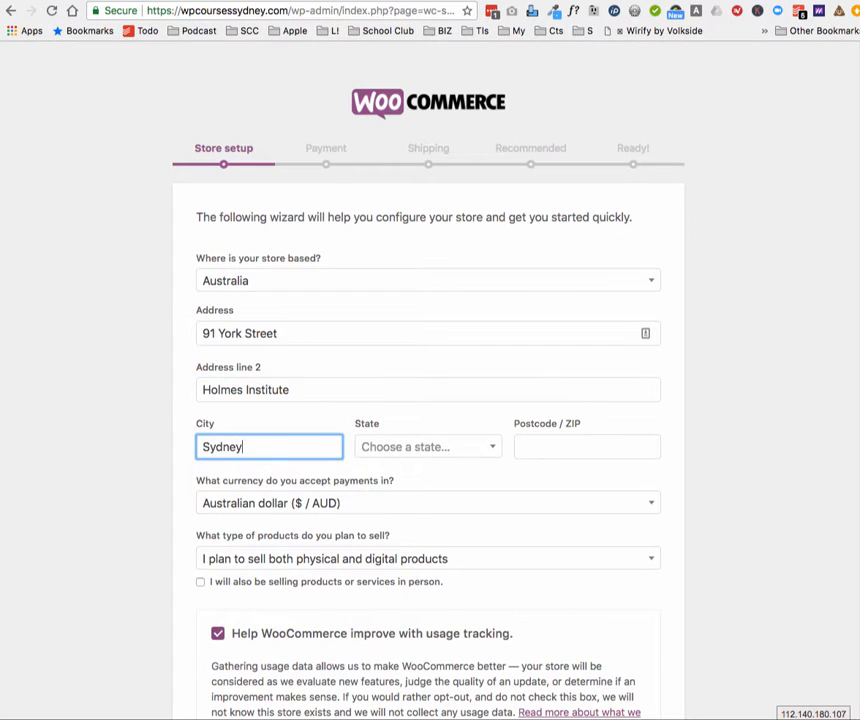
Step: Choose the store's state, enter its postcode and submit the store setup details with the remaining options left at their defaults
left_click(380, 450)
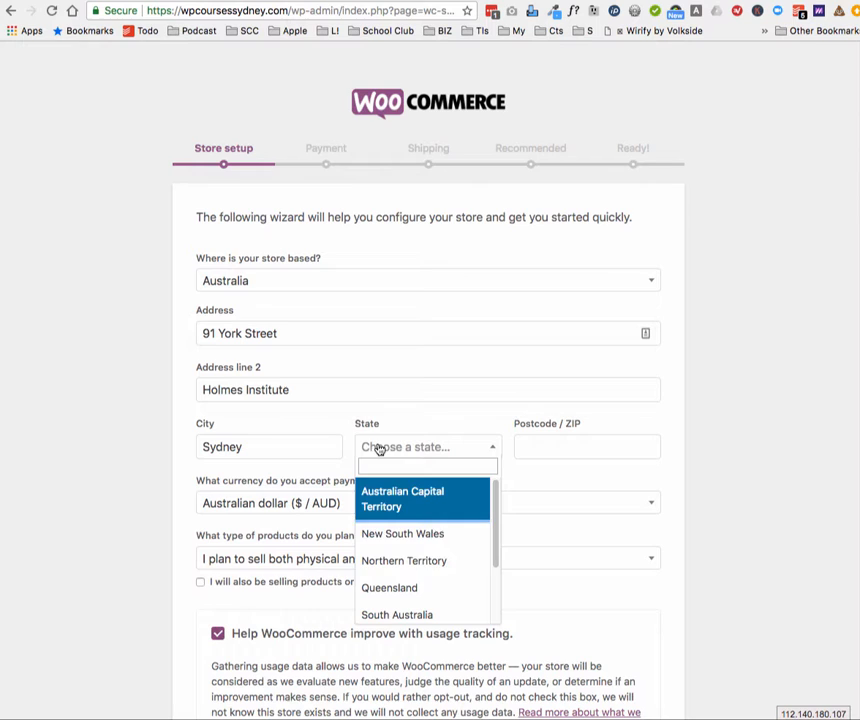
left_click(417, 534)
left_click(562, 440)
type("2000")
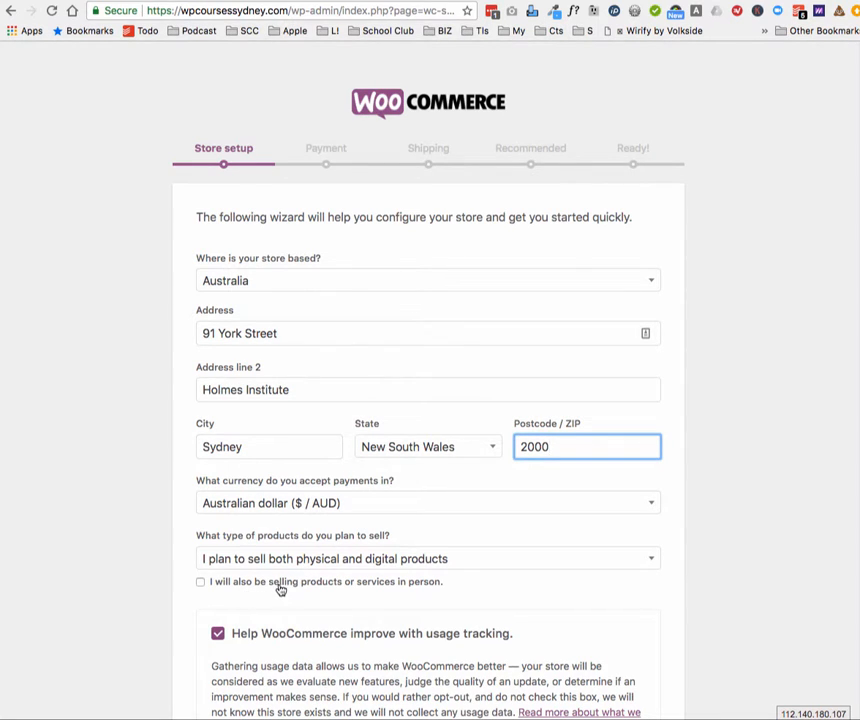
scroll(405, 531, "down", 1)
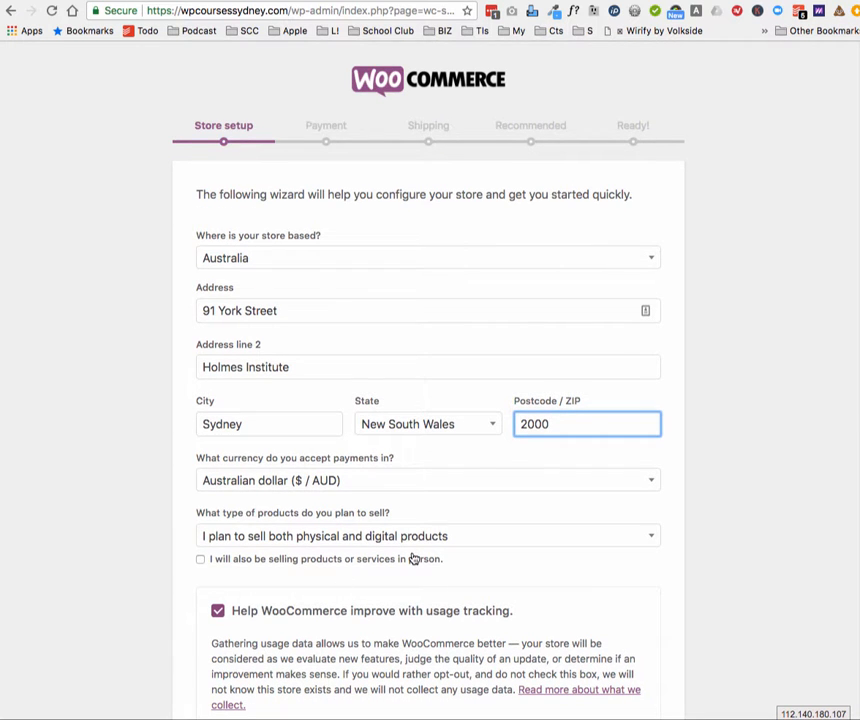
scroll(413, 565, "down", 3)
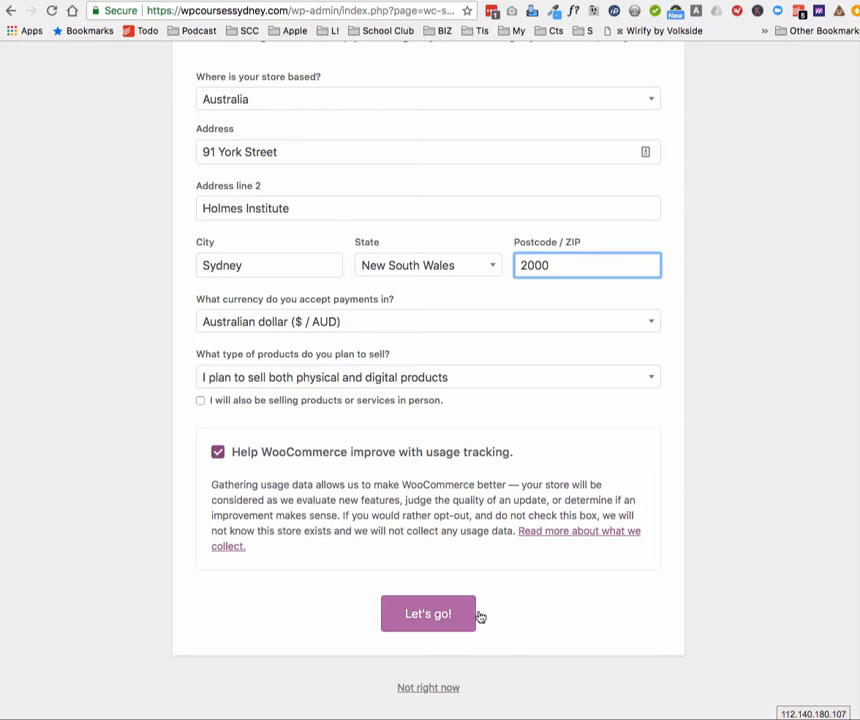
left_click(442, 614)
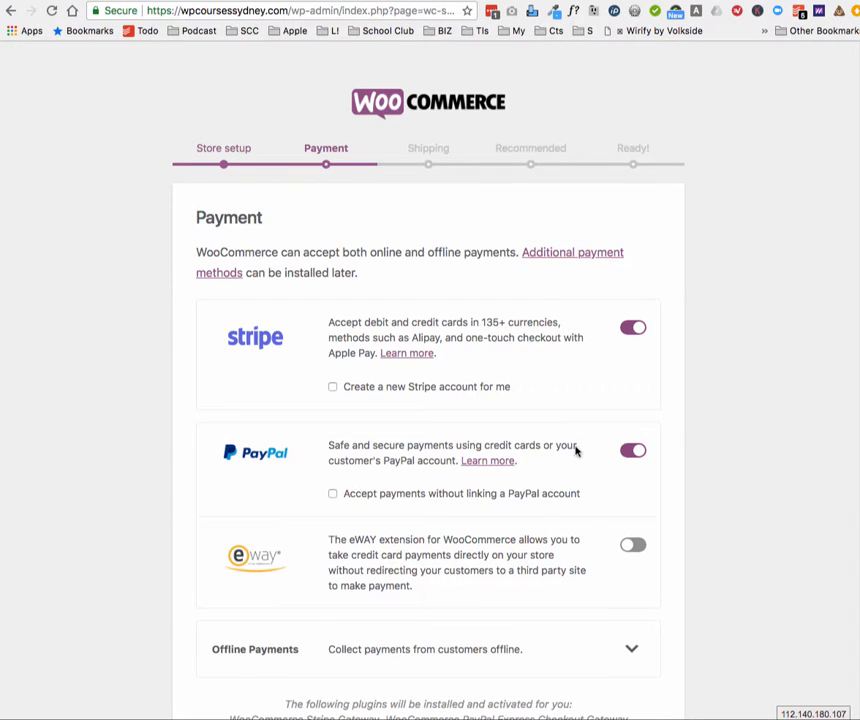
Step: Review the payment methods, keep Stripe and PayPal enabled, and continue to the shipping setup
scroll(668, 412, "down", 2)
scroll(673, 416, "up", 1)
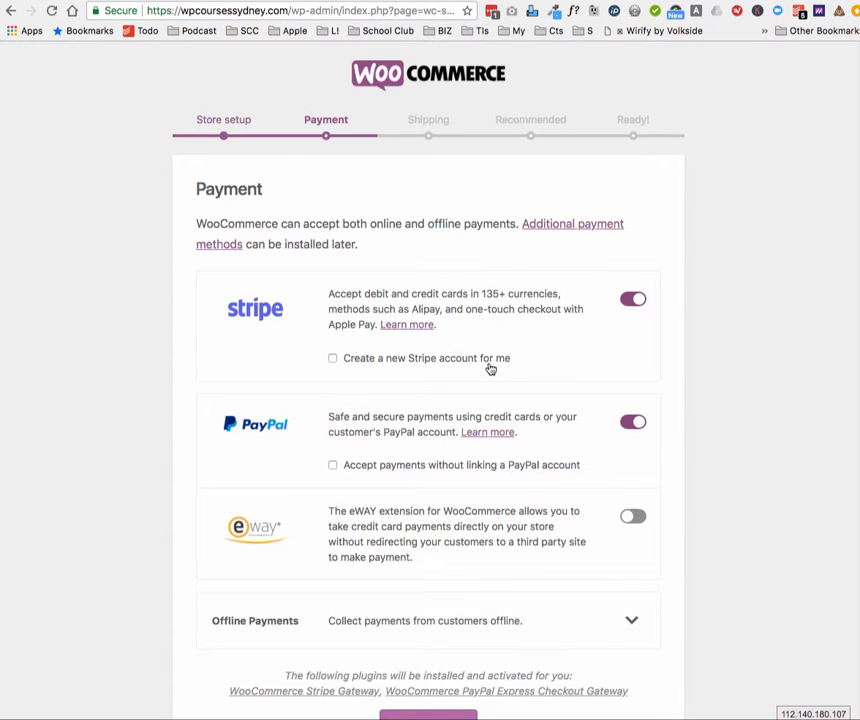
scroll(490, 369, "down", 2)
left_click(430, 677)
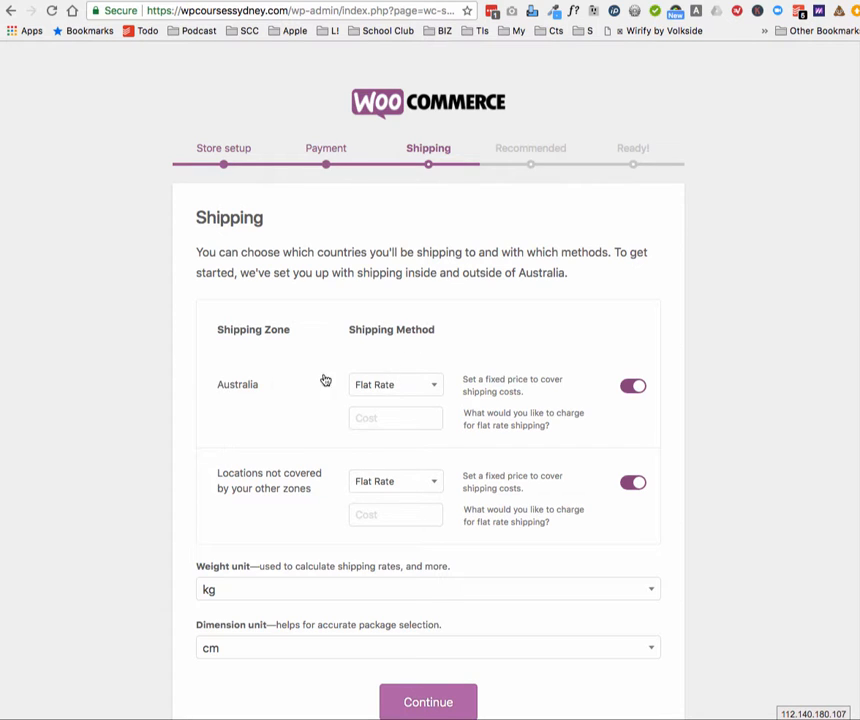
Step: Check the shipping methods offered for Australia and for locations not covered by other zones, keeping Flat Rate for both
left_click(397, 390)
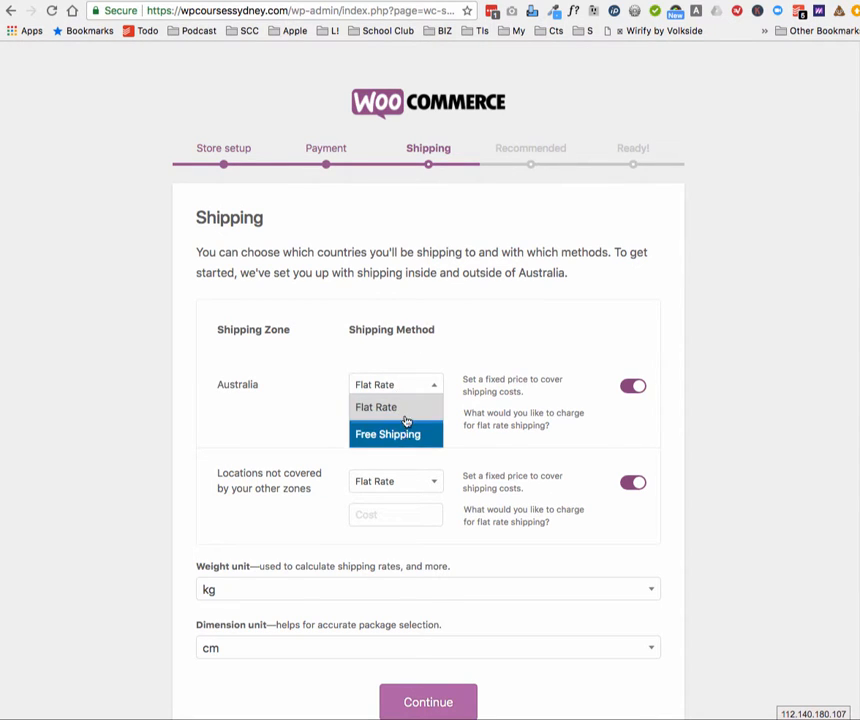
left_click(401, 385)
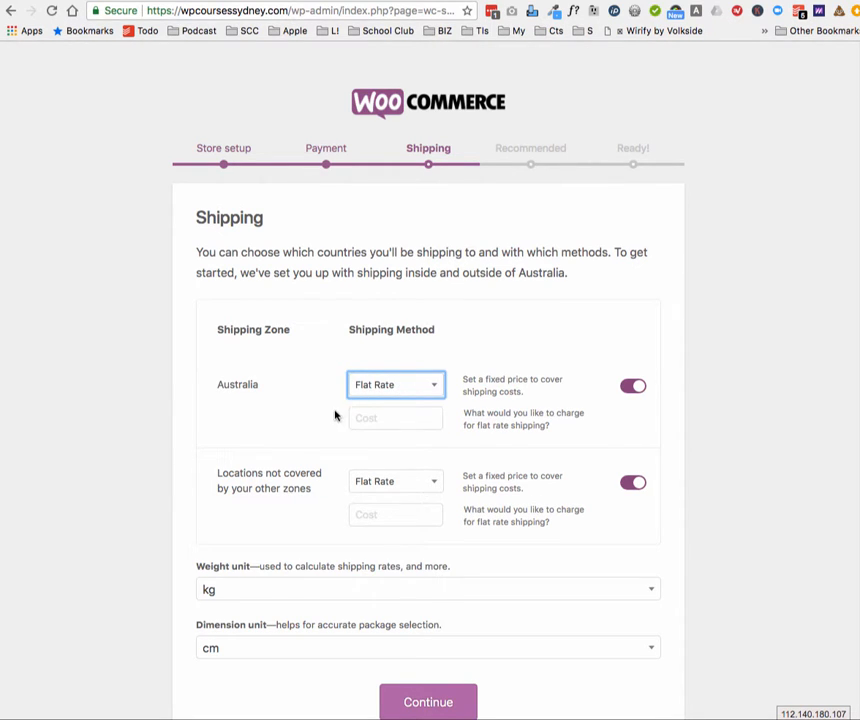
scroll(335, 417, "down", 1)
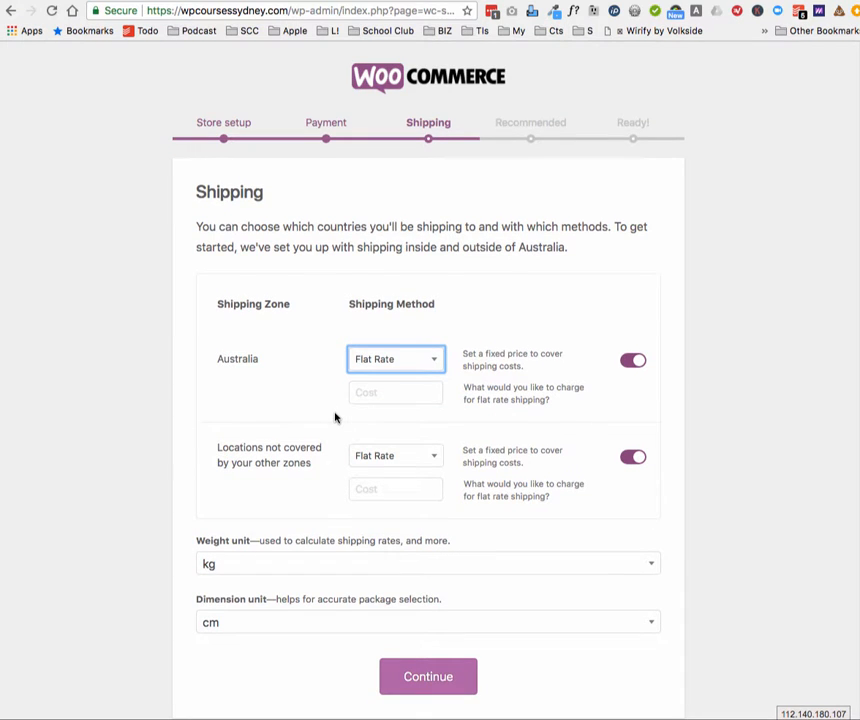
scroll(335, 417, "down", 1)
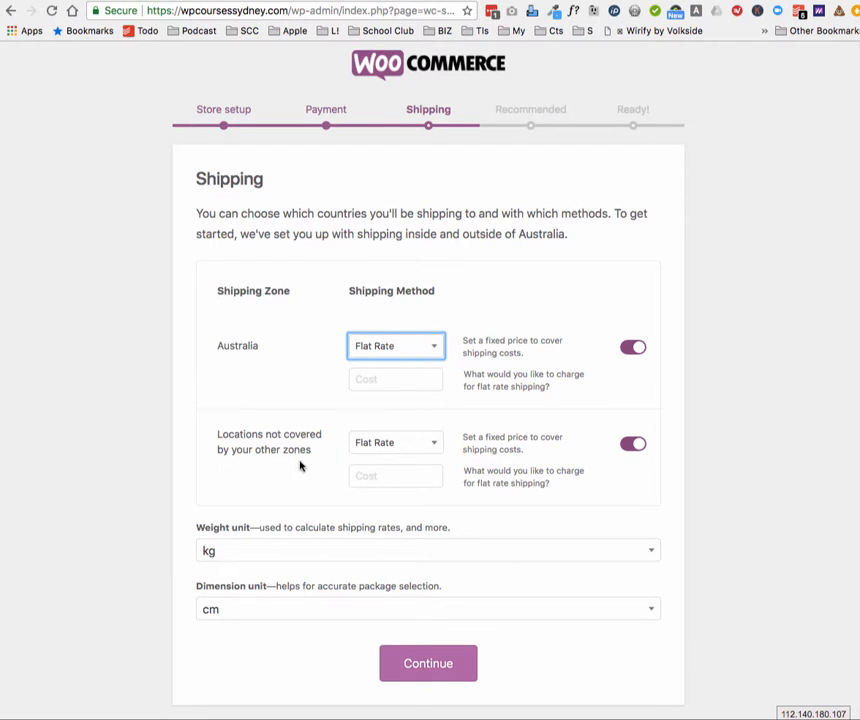
left_click(403, 443)
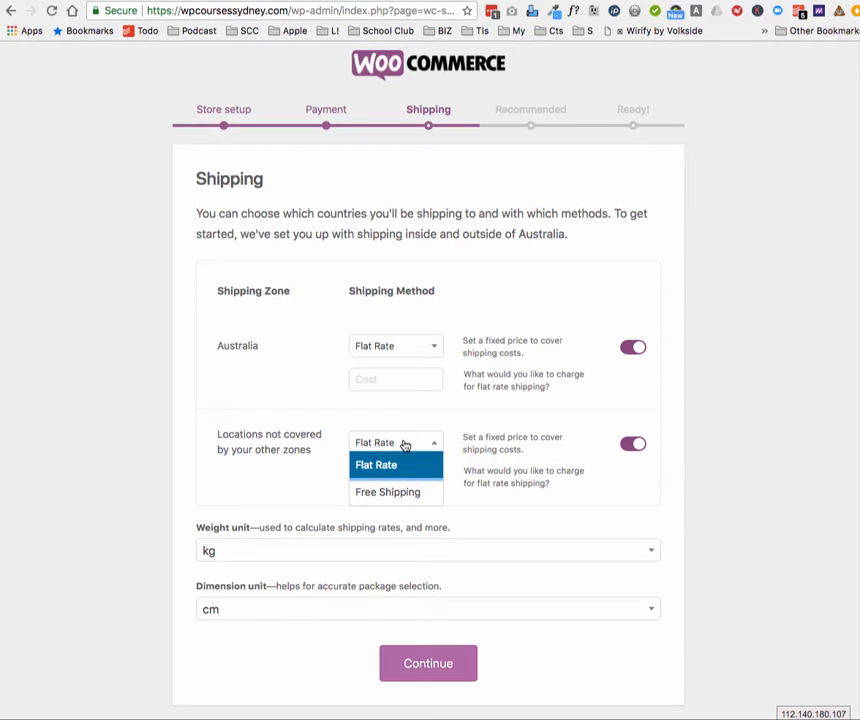
left_click(403, 443)
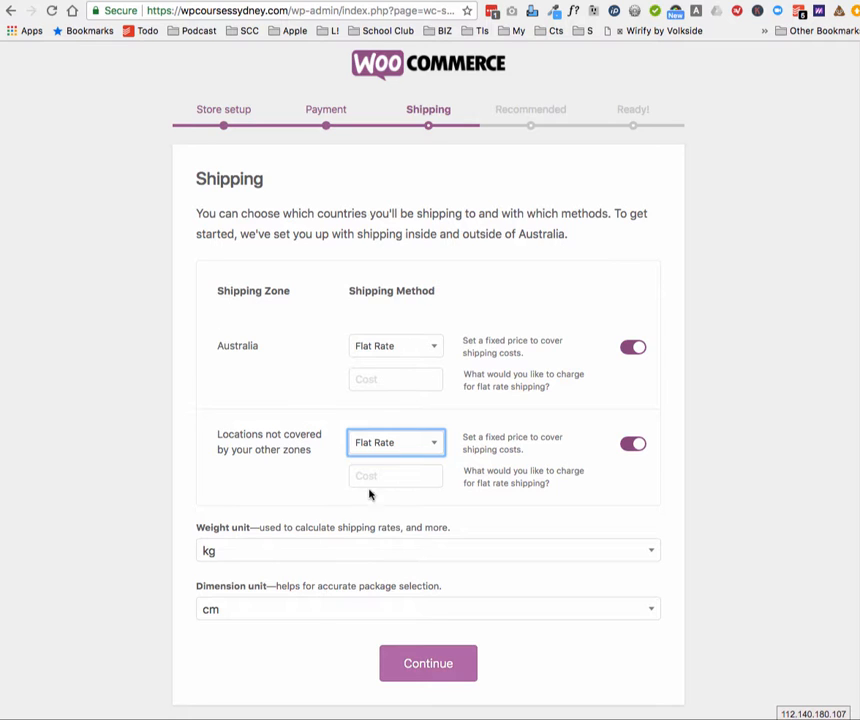
Step: Set the flat rate shipping cost to 10 for Australia and 20 for uncovered locations, and continue the wizard
left_click(424, 665)
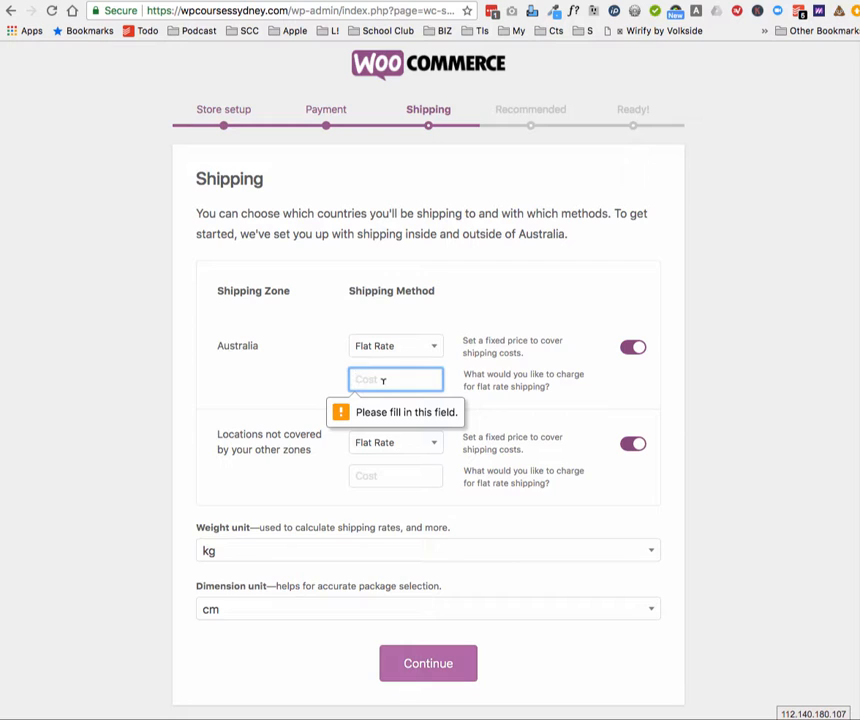
type("10")
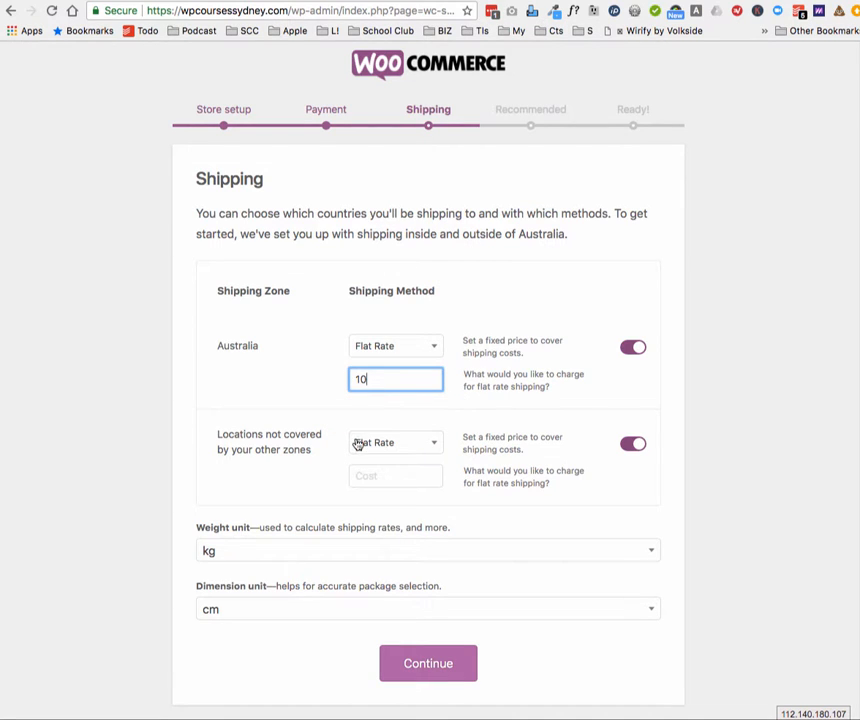
left_click(377, 474)
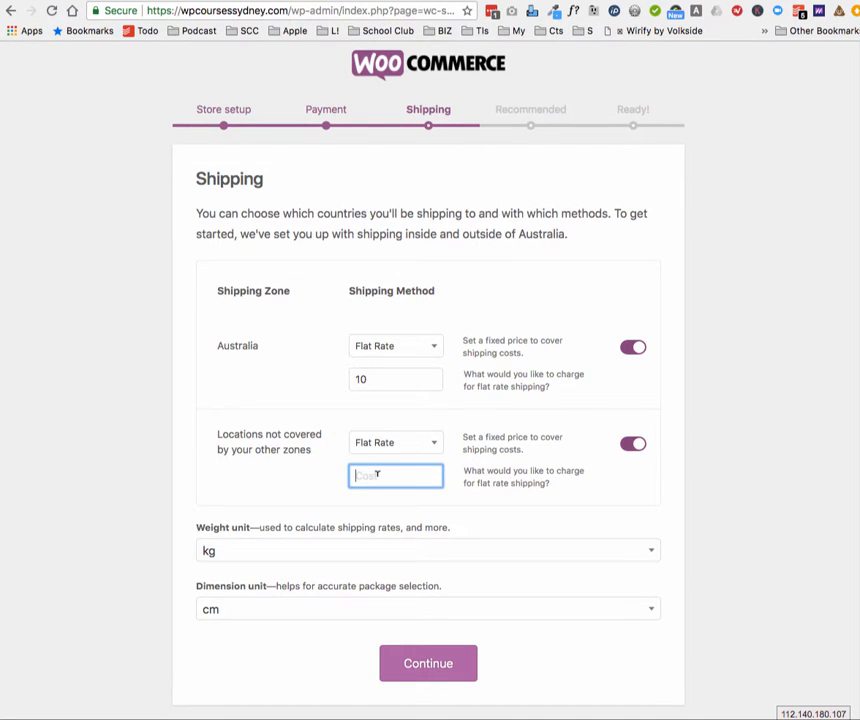
type("20")
left_click(409, 670)
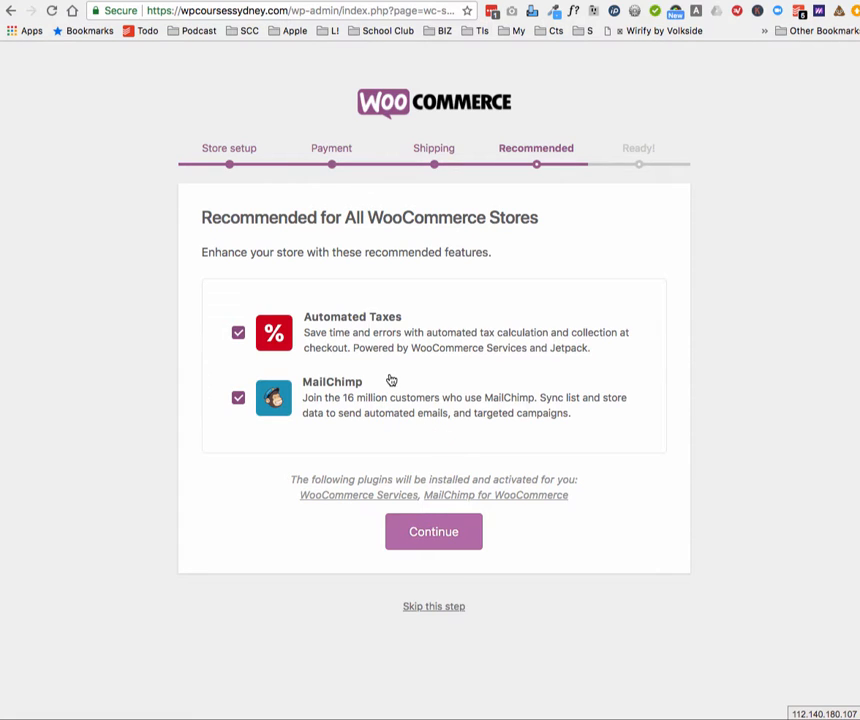
Step: Accept the recommended Automated Taxes and MailChimp features and connect the store to WooCommerce Services through Jetpack
left_click(444, 532)
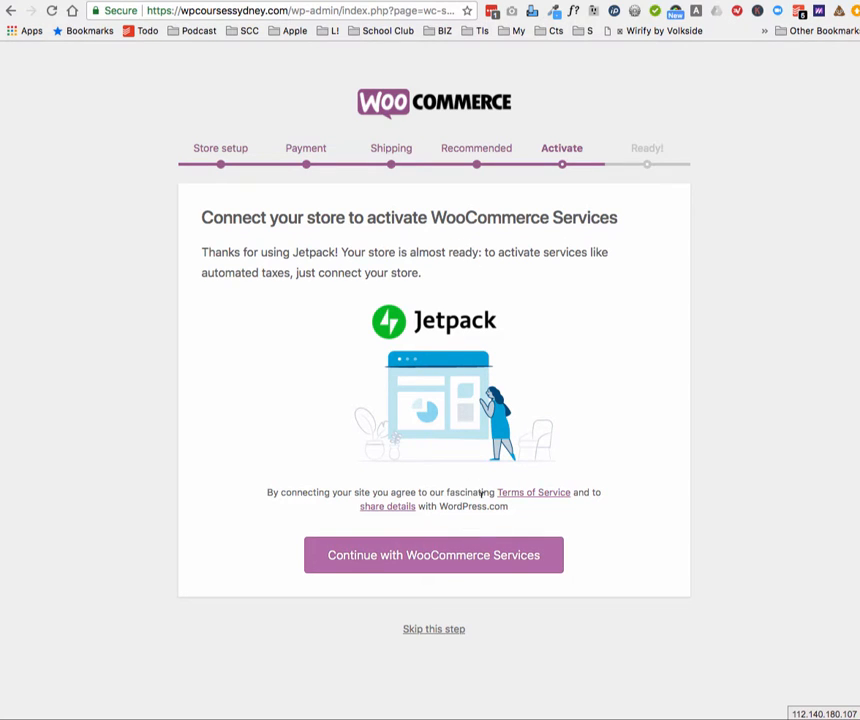
left_click(474, 555)
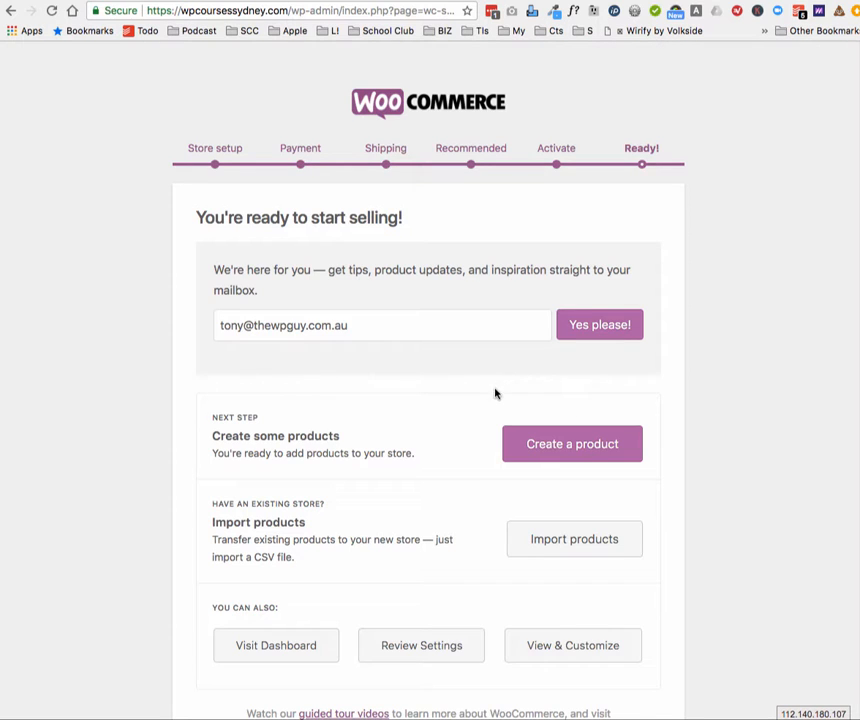
Step: Clear the prefilled newsletter email address and start creating a product for the store
scroll(422, 403, "down", 1)
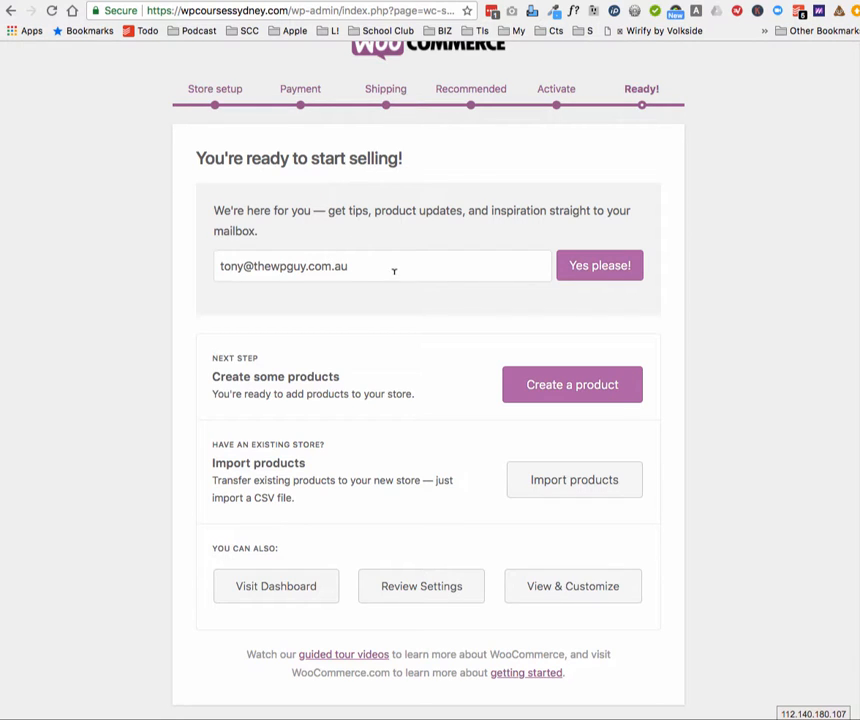
left_click_drag(394, 271, 182, 261)
key("BackSpace")
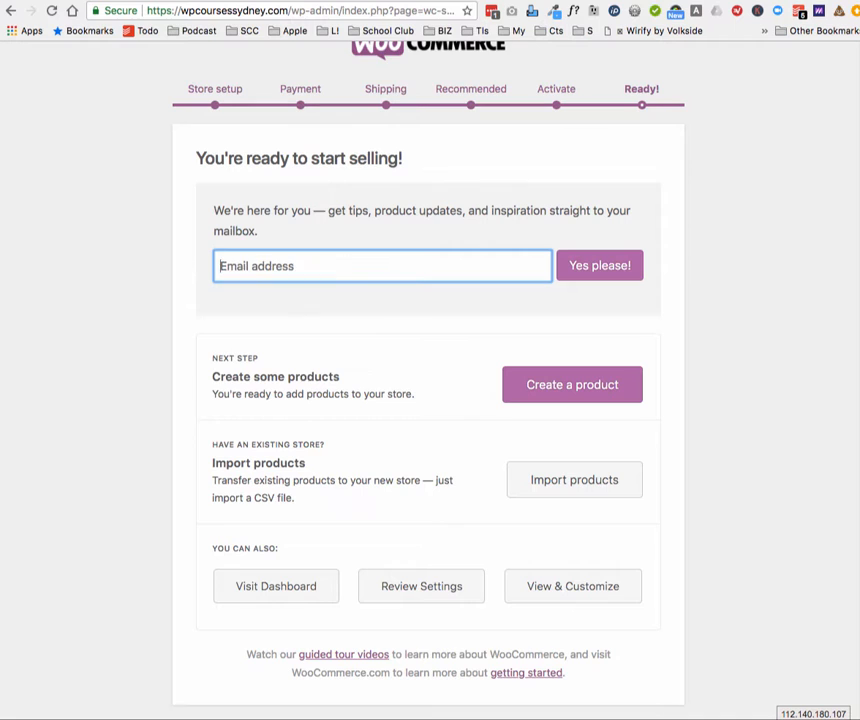
left_click(519, 394)
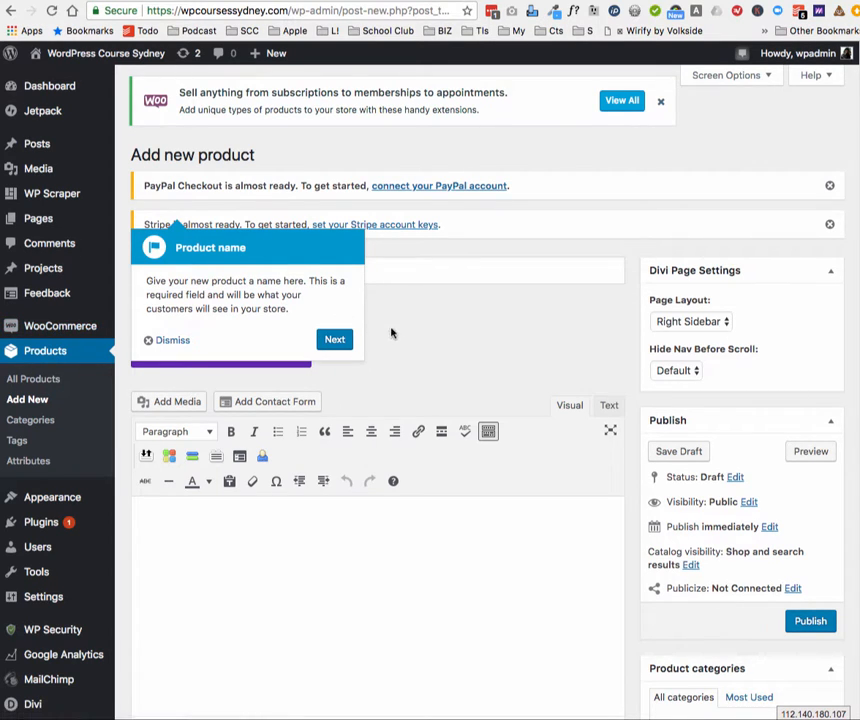
Step: Go through the guided product tour from the product name to the publishing tip, reading each explanation
left_click(332, 339)
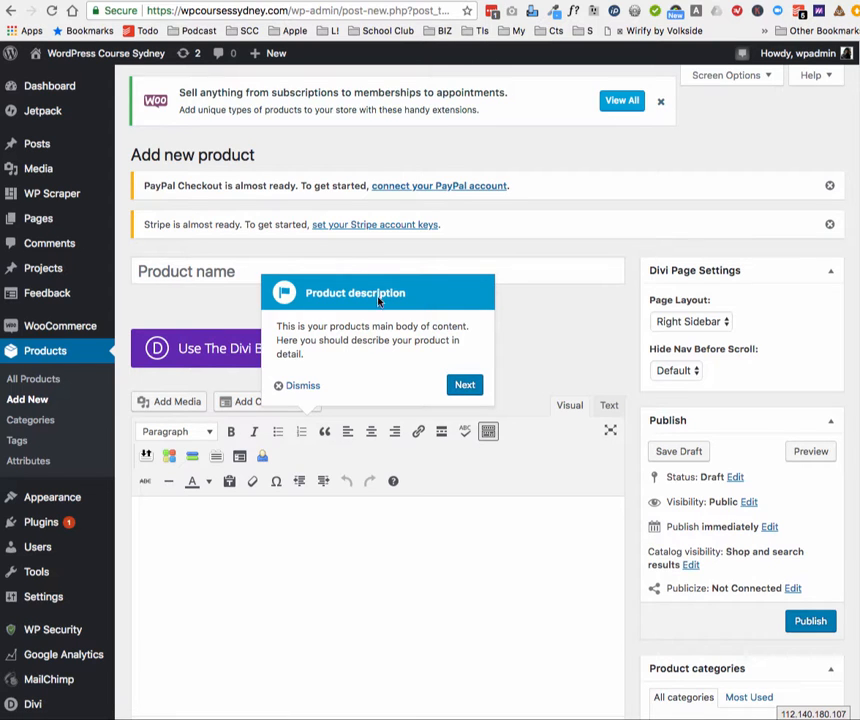
left_click(463, 385)
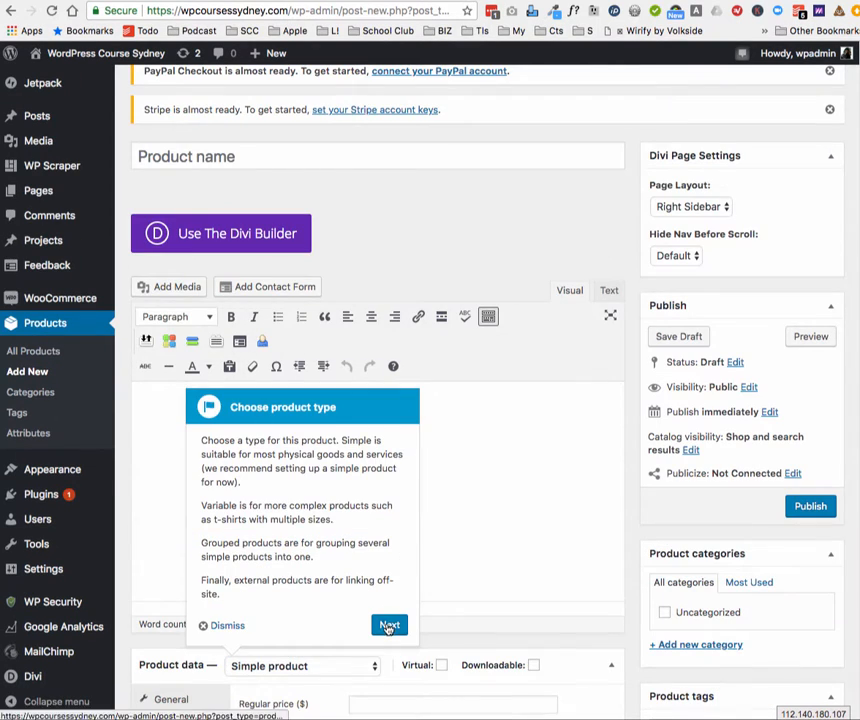
left_click(388, 626)
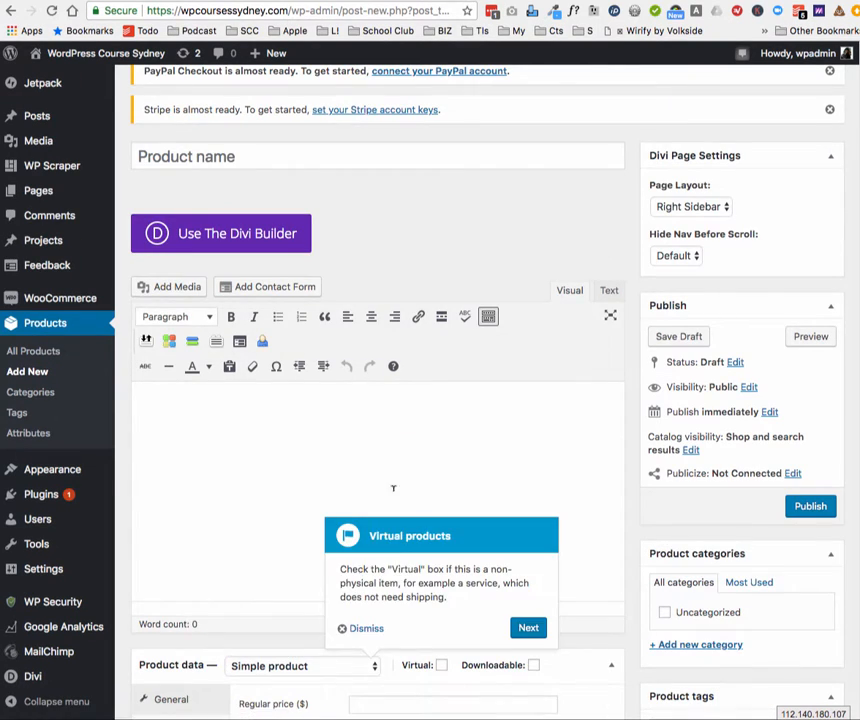
left_click(526, 628)
left_click(614, 630)
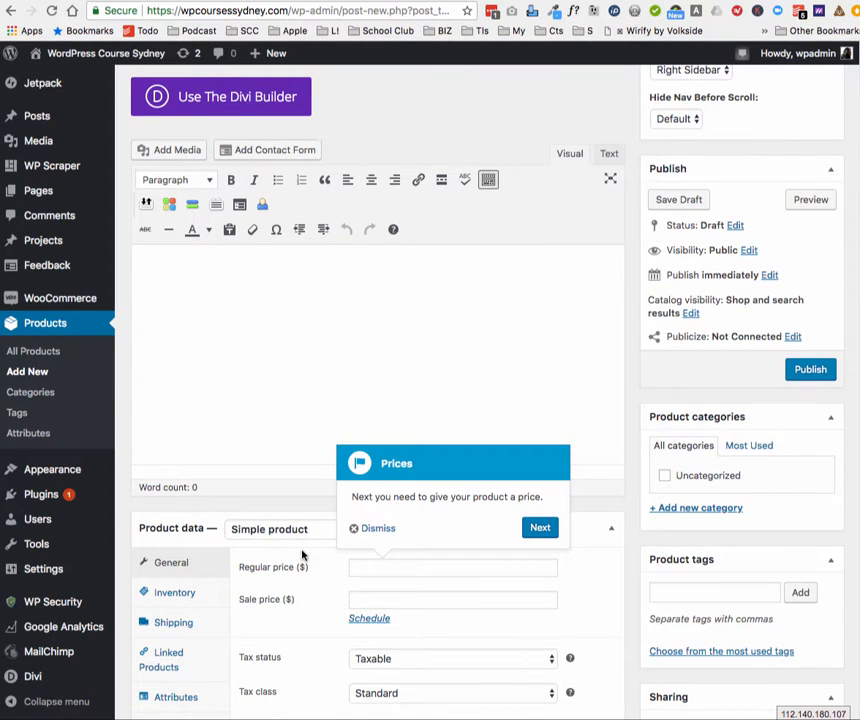
left_click(536, 532)
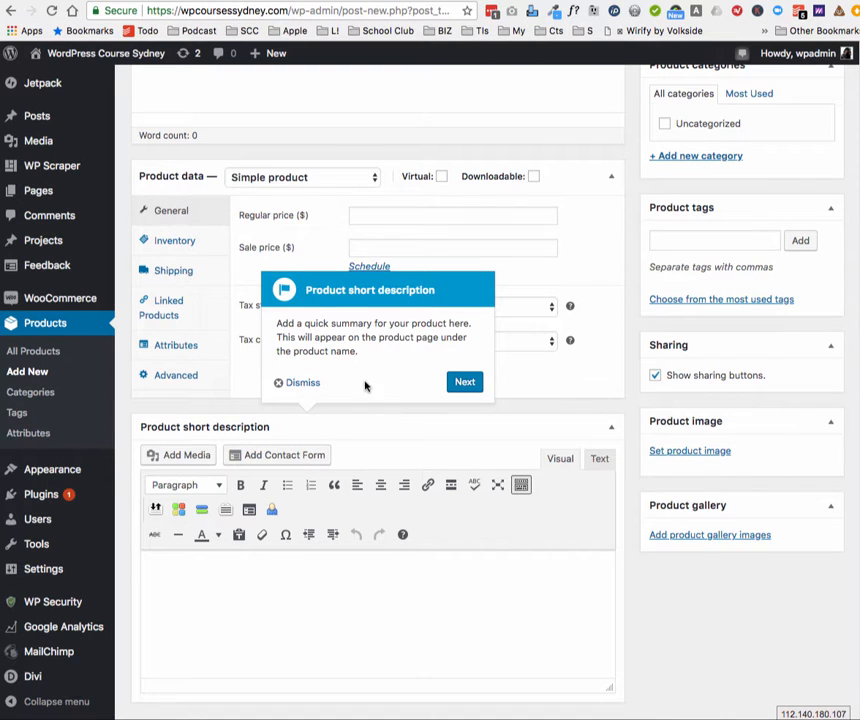
left_click(467, 388)
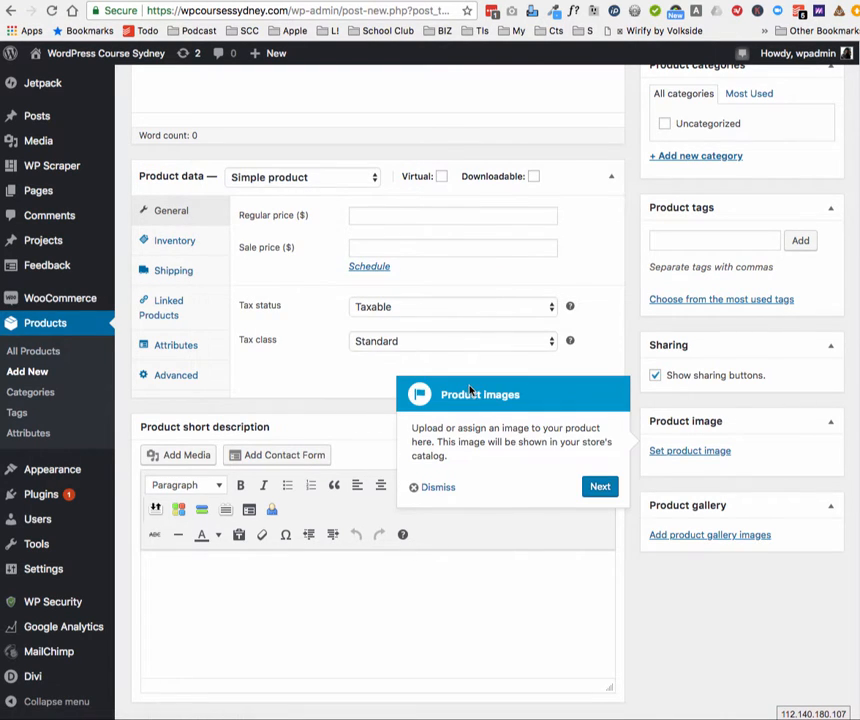
left_click(604, 486)
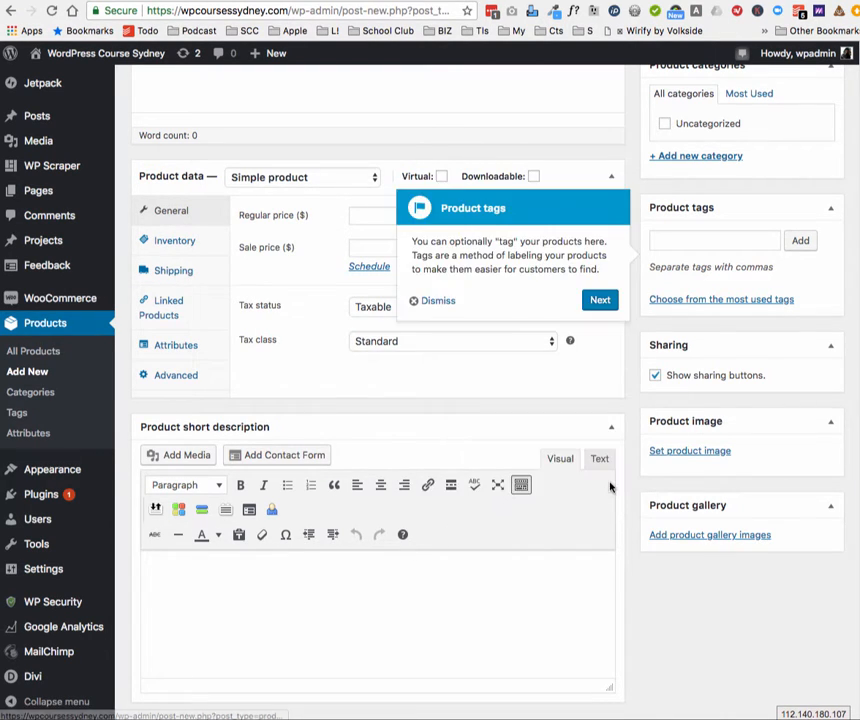
left_click(600, 300)
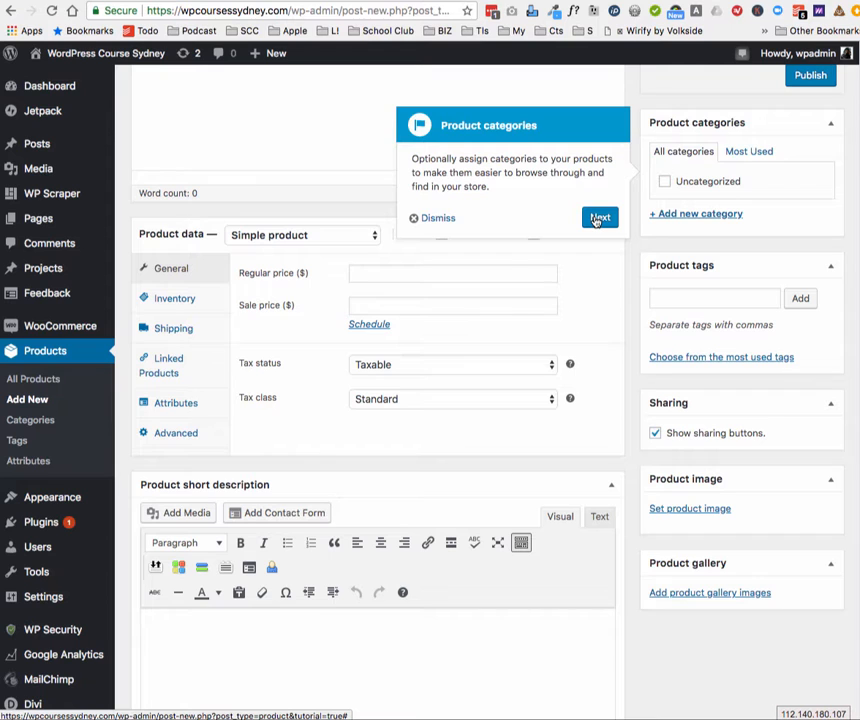
left_click(598, 220)
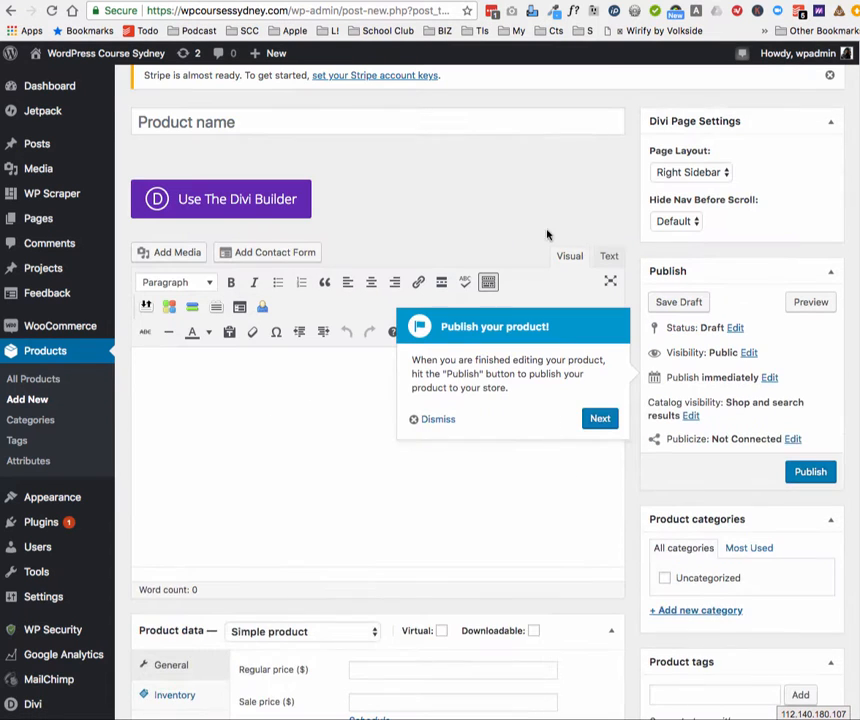
Step: Name the product "Dog bowl" and finish the guided product tour
left_click(280, 115)
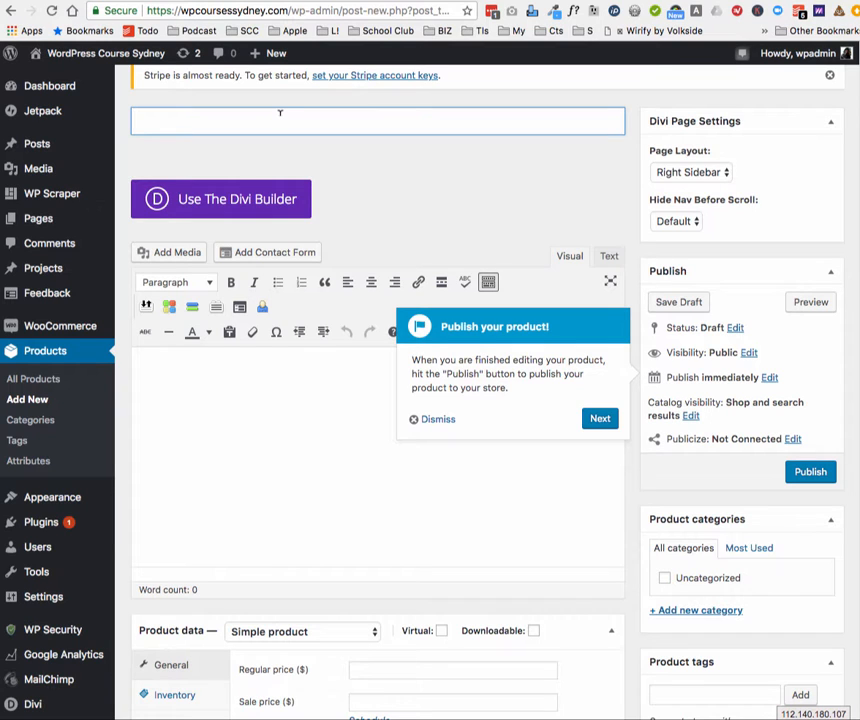
type("Dog b")
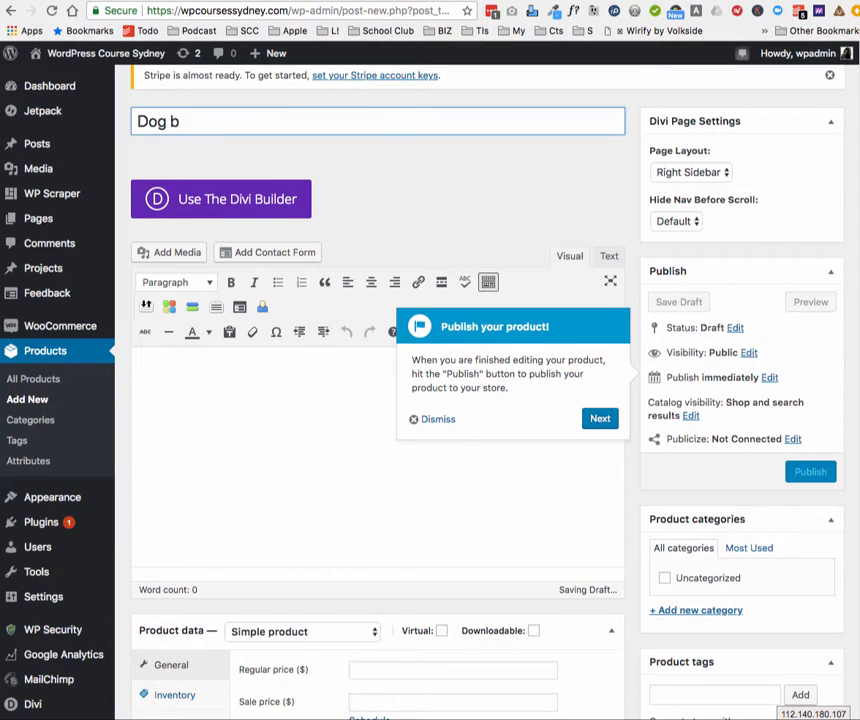
type("owl")
left_click(600, 420)
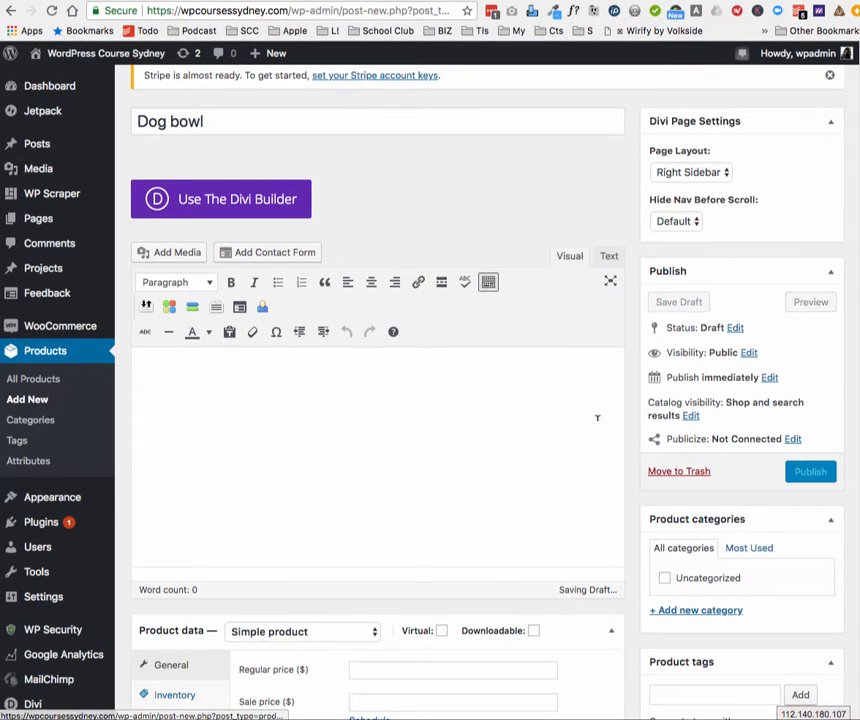
Step: Write "This is a fantastic dog bowl (long description)" as the product's main description
type("Th")
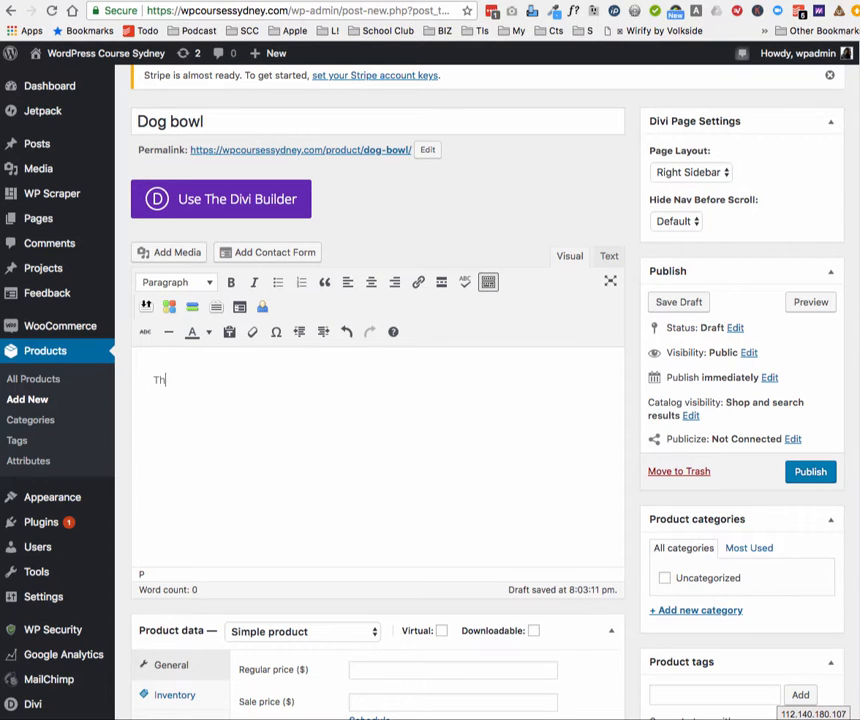
type("is is a g")
key("BackSpace")
type("fantastcic dog bow")
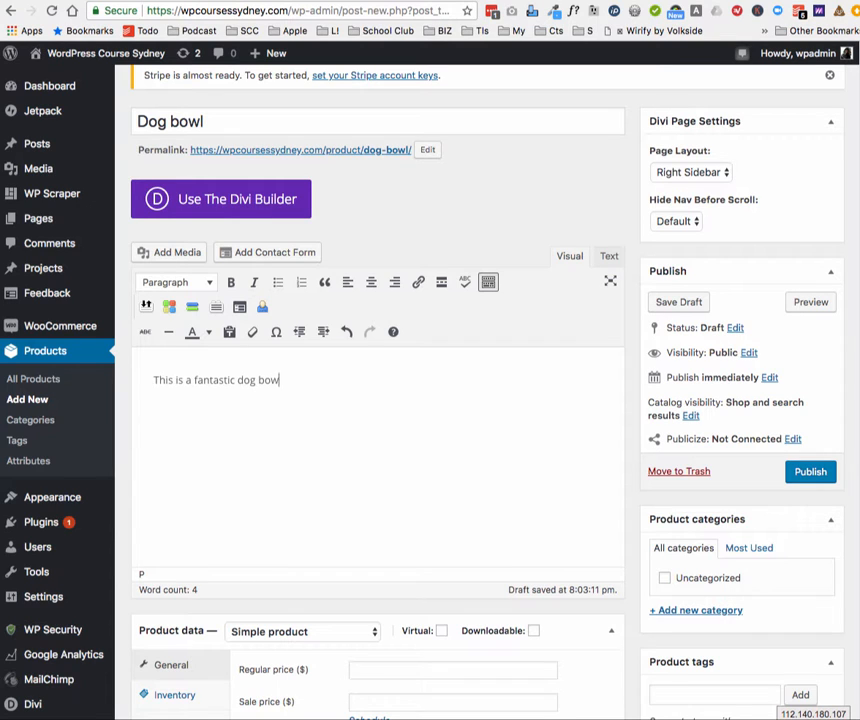
type("l (long description)")
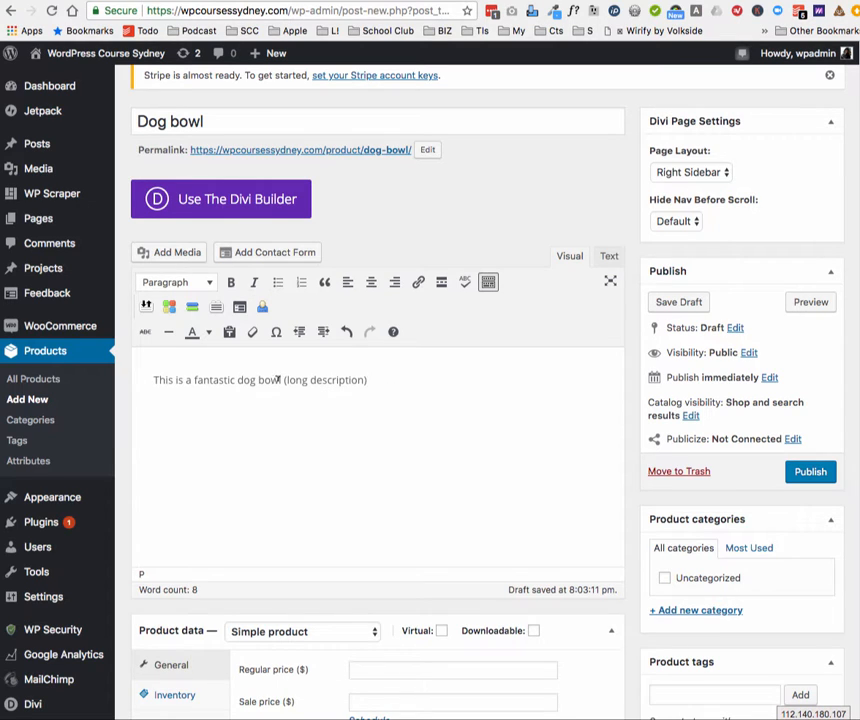
Step: Copy the main description into the product short description and change it to "This is a fantastic dog bowl (short description)"
left_click_drag(386, 378, 247, 359)
key("ctrl+c")
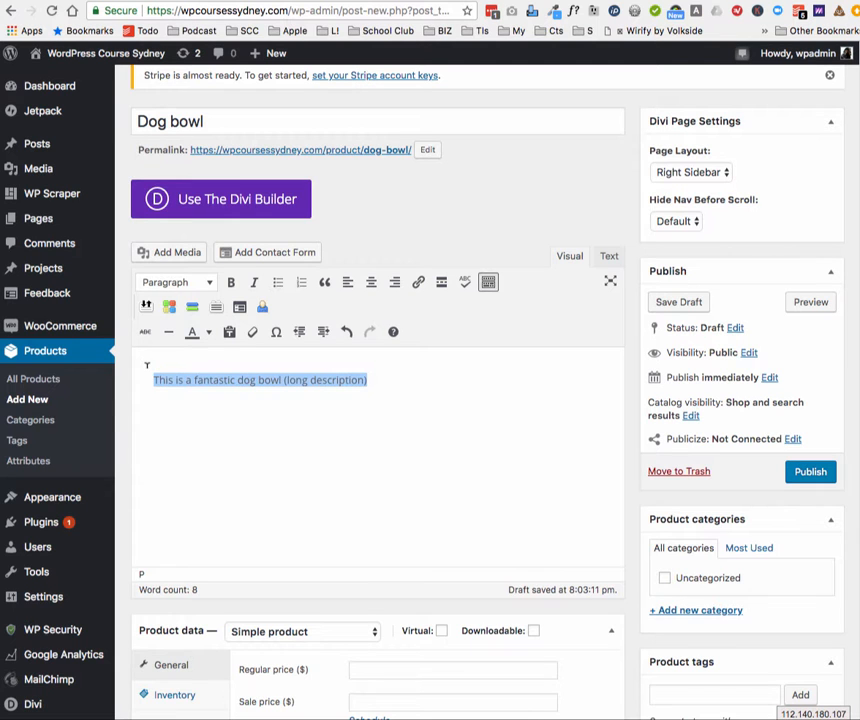
scroll(226, 385, "down", 5)
left_click(210, 585)
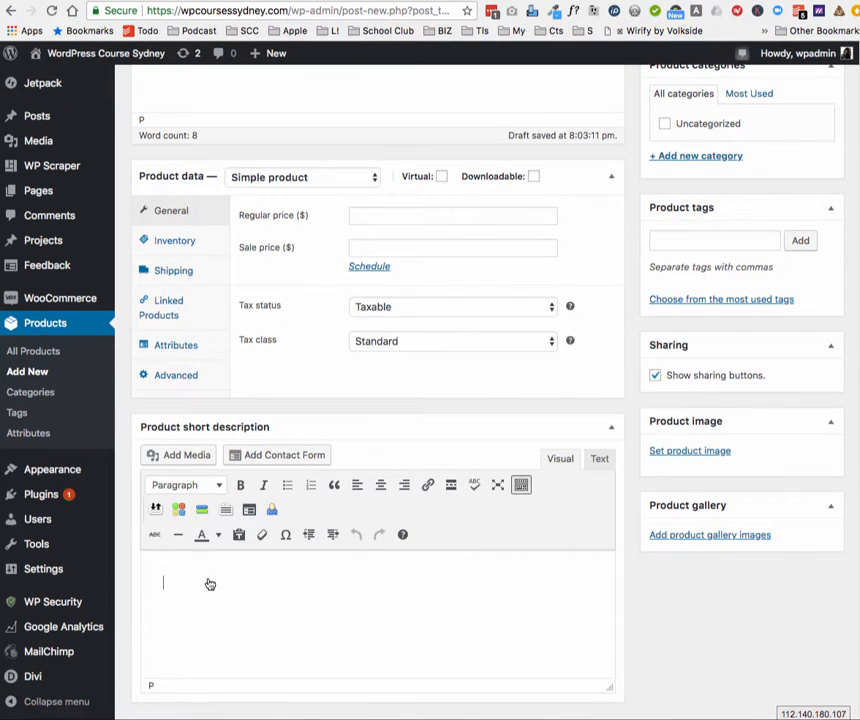
key("ctrl+v")
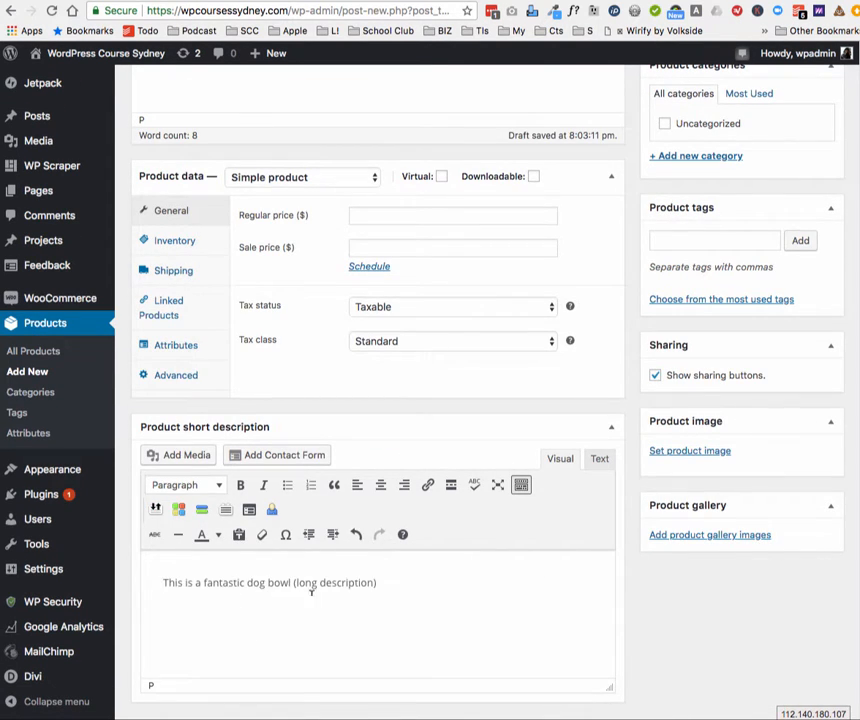
left_click_drag(318, 582, 297, 582)
key("BackSpace")
type("short")
Step: Set the product's regular price to 20 and its sale price to 15
scroll(399, 413, "up", 3)
left_click(386, 445)
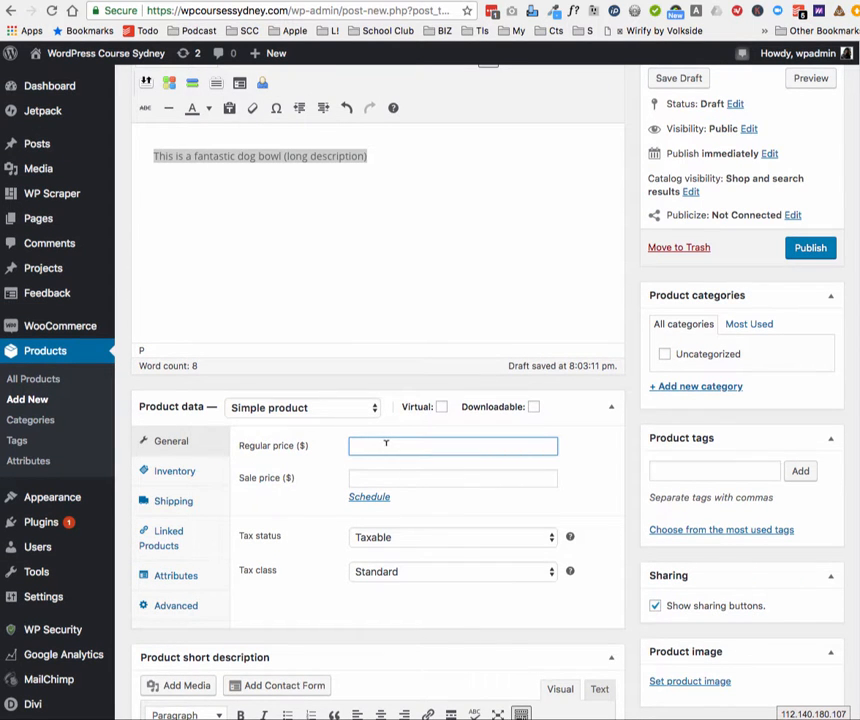
type("20")
left_click(370, 477)
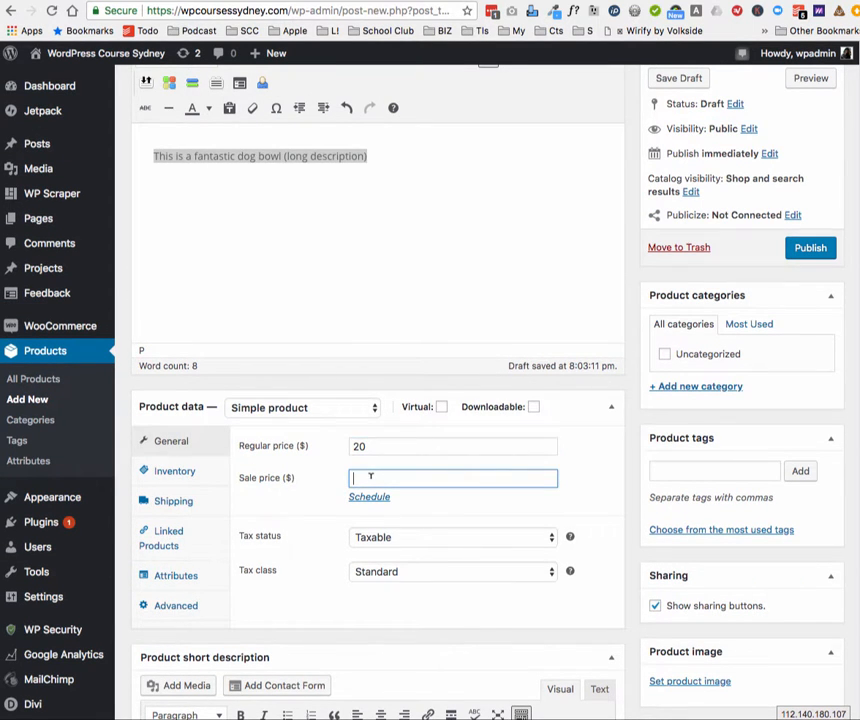
type("15")
Step: Check the product's tax class choices, keeping Standard, and review the short description
scroll(411, 506, "down", 1)
scroll(413, 506, "down", 1)
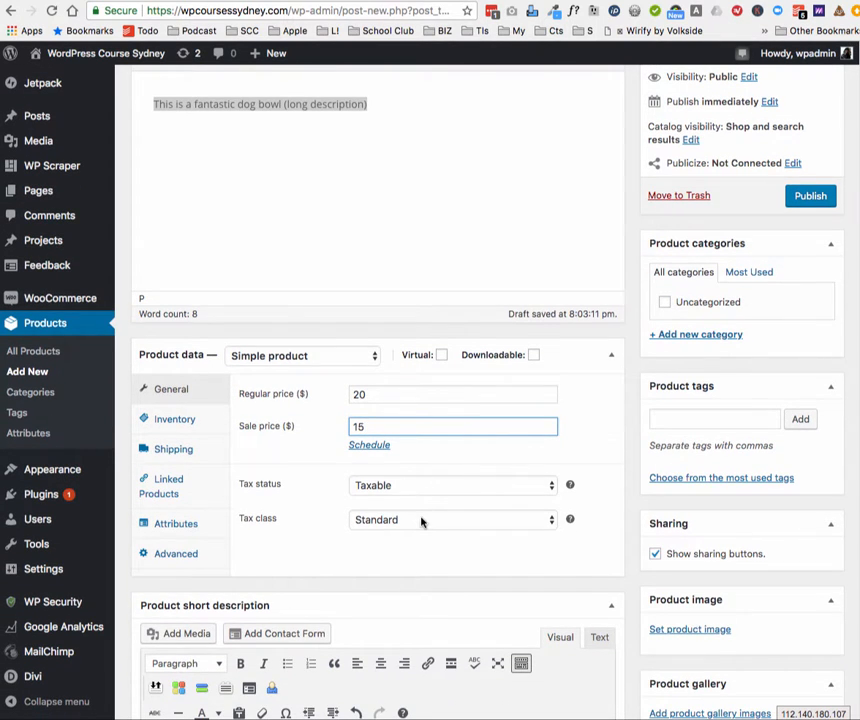
left_click(420, 519)
left_click(420, 519)
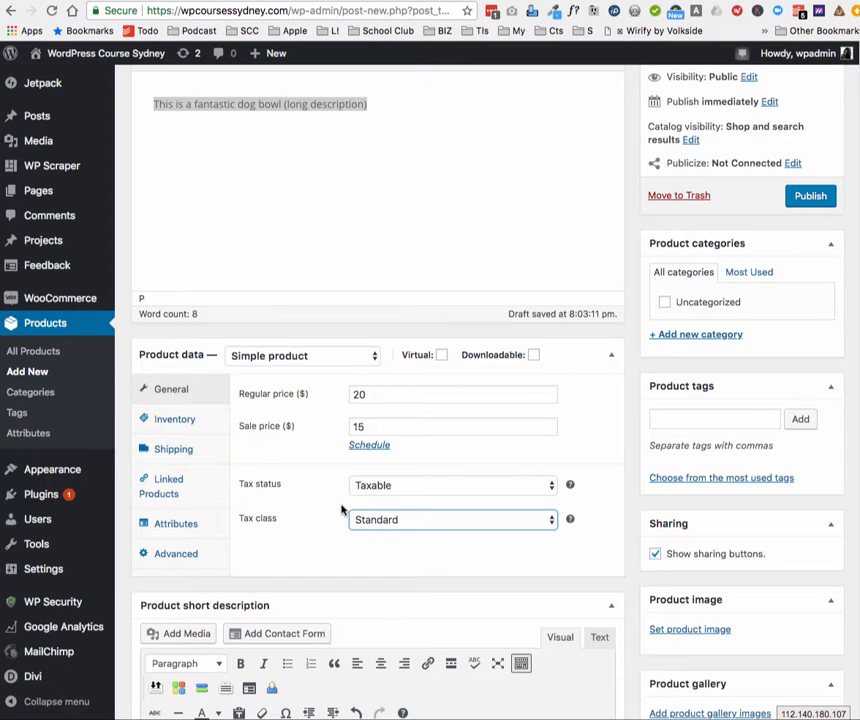
scroll(341, 510, "down", 3)
scroll(342, 504, "down", 3)
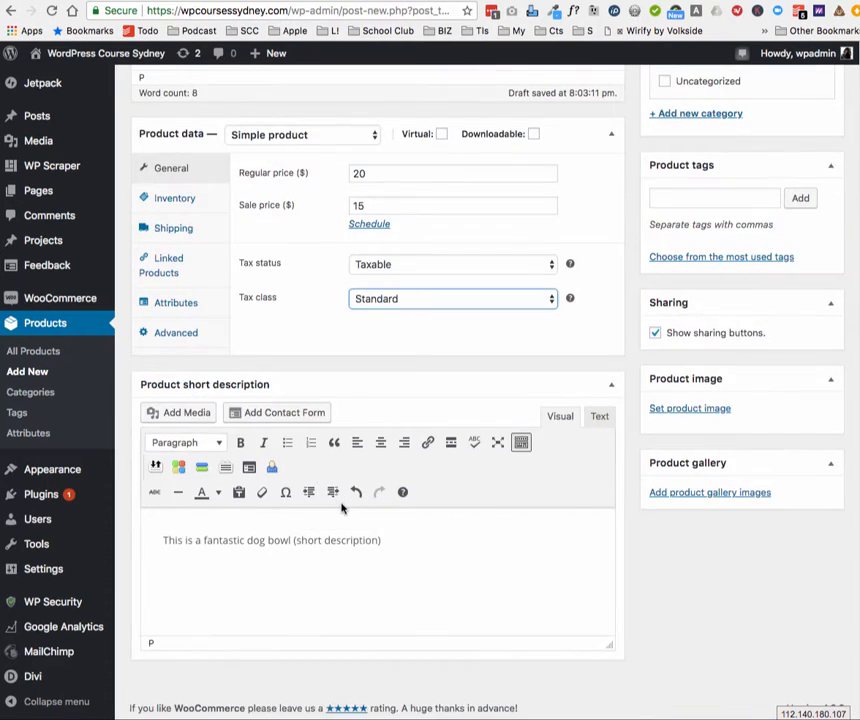
Step: Check what the Virtual and Downloadable options mean, enabling Downloadable briefly to view its file settings and disabling it again
scroll(342, 505, "up", 5)
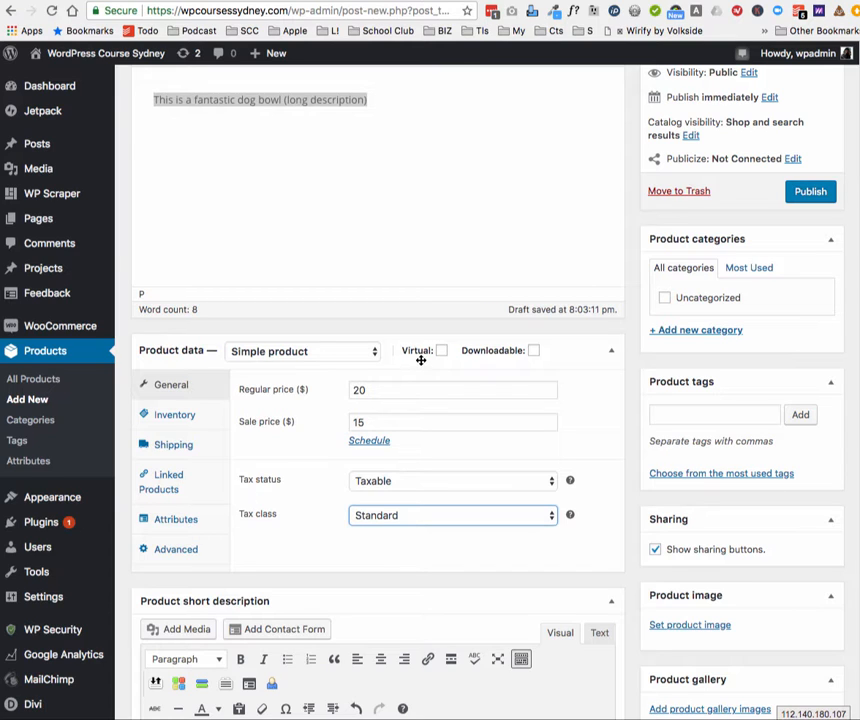
mouse_move(438, 355)
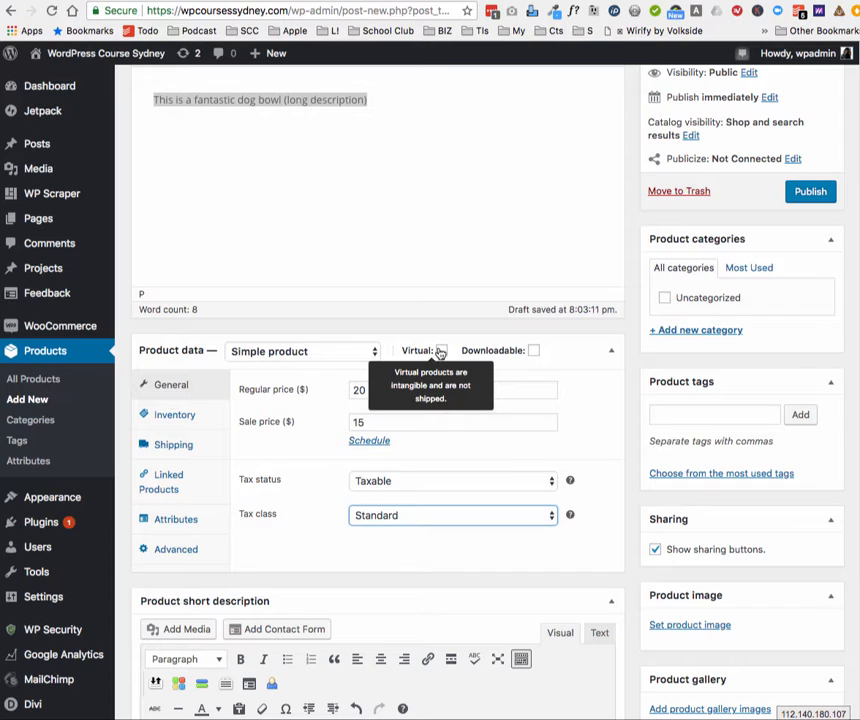
mouse_move(534, 355)
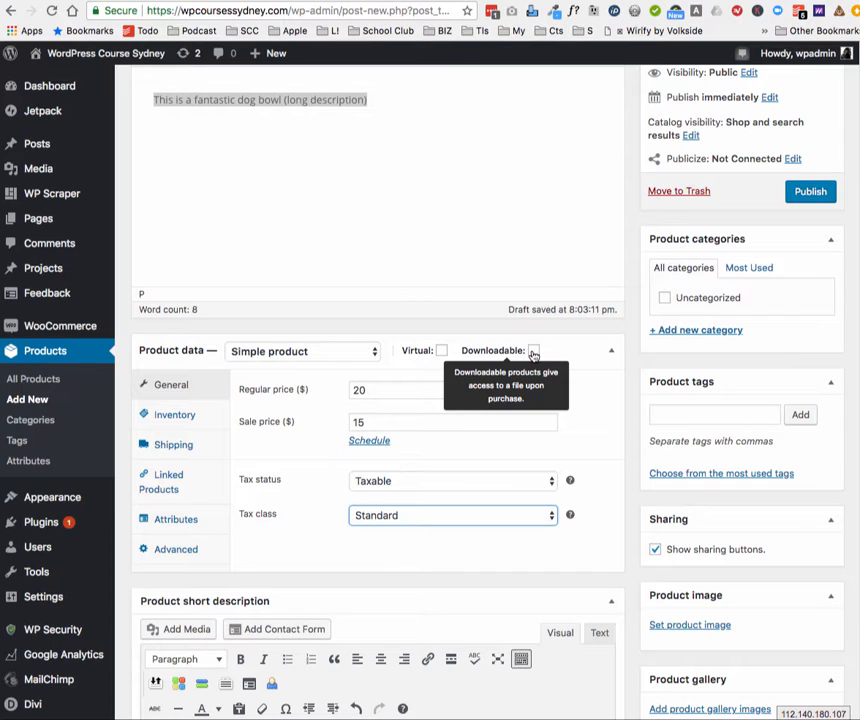
left_click(534, 352)
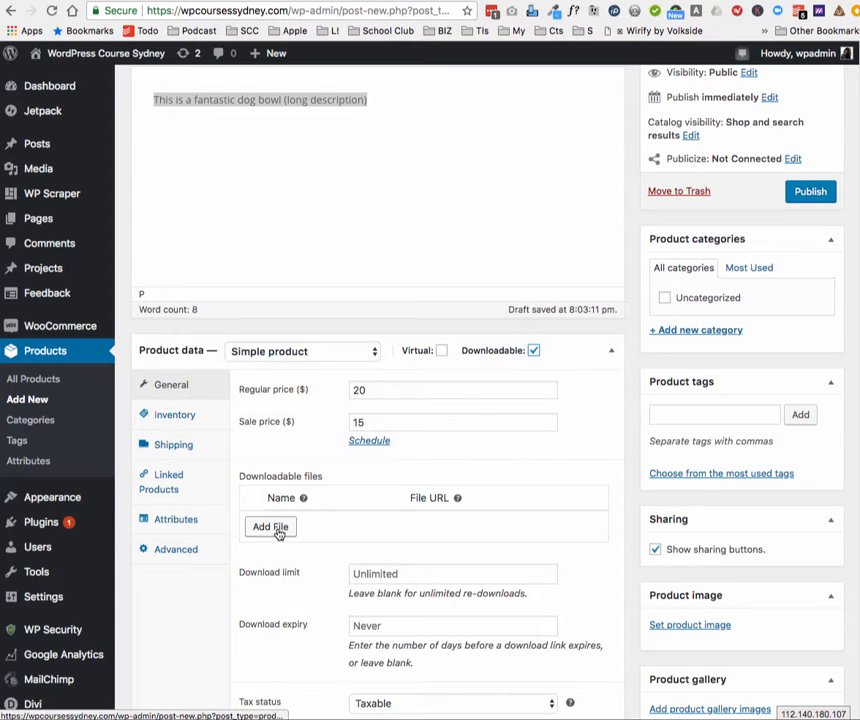
left_click(534, 351)
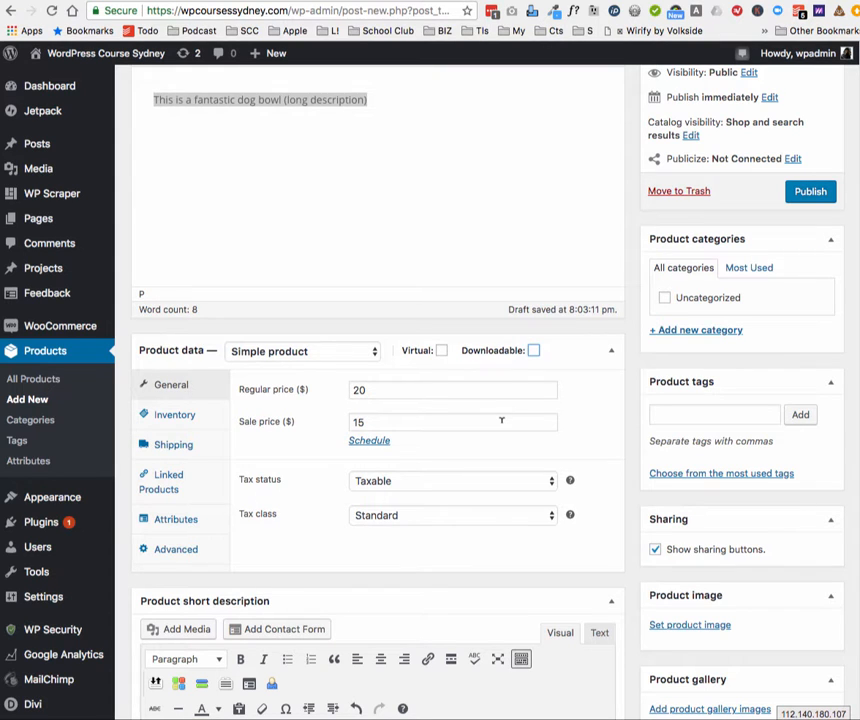
Step: Create a new product category named "dogs" with no parent and assign it to the dog bowl
scroll(528, 296, "up", 2)
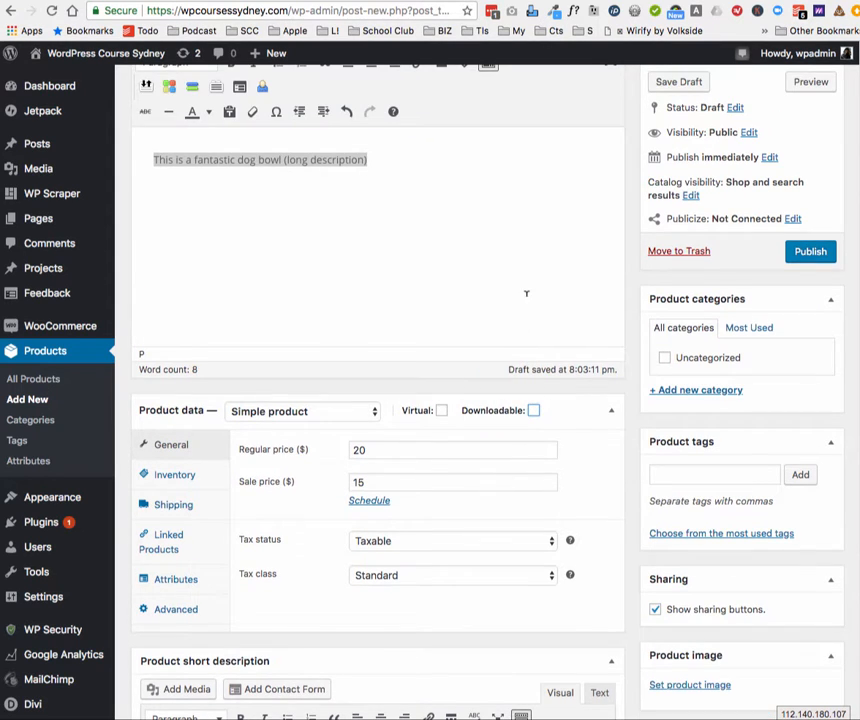
left_click(724, 391)
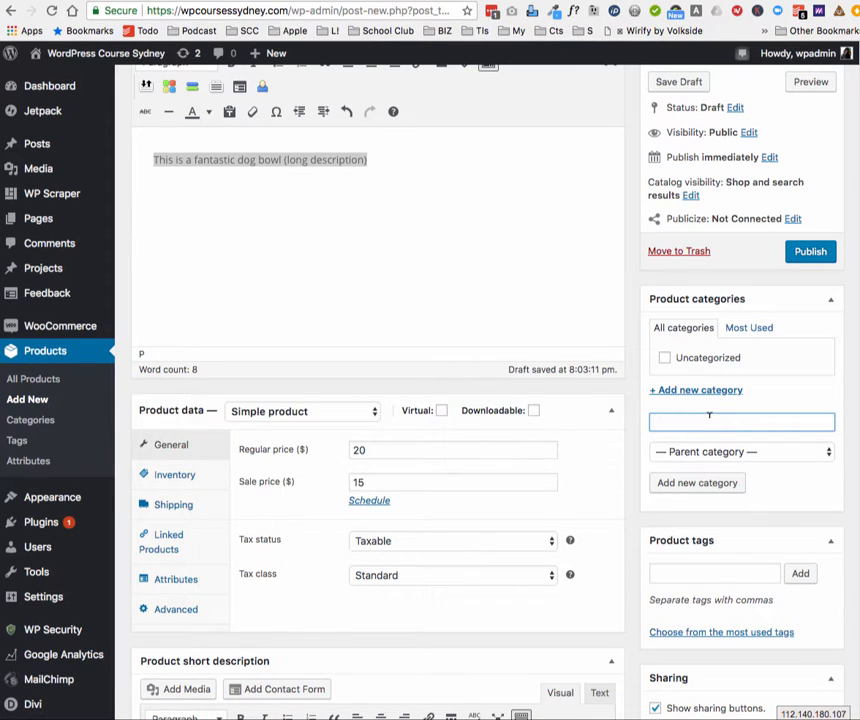
type("dog bowls")
key("BackSpace")
key("BackSpace")
key("BackSpace")
key("BackSpace")
key("BackSpace")
key("BackSpace")
left_click(700, 483)
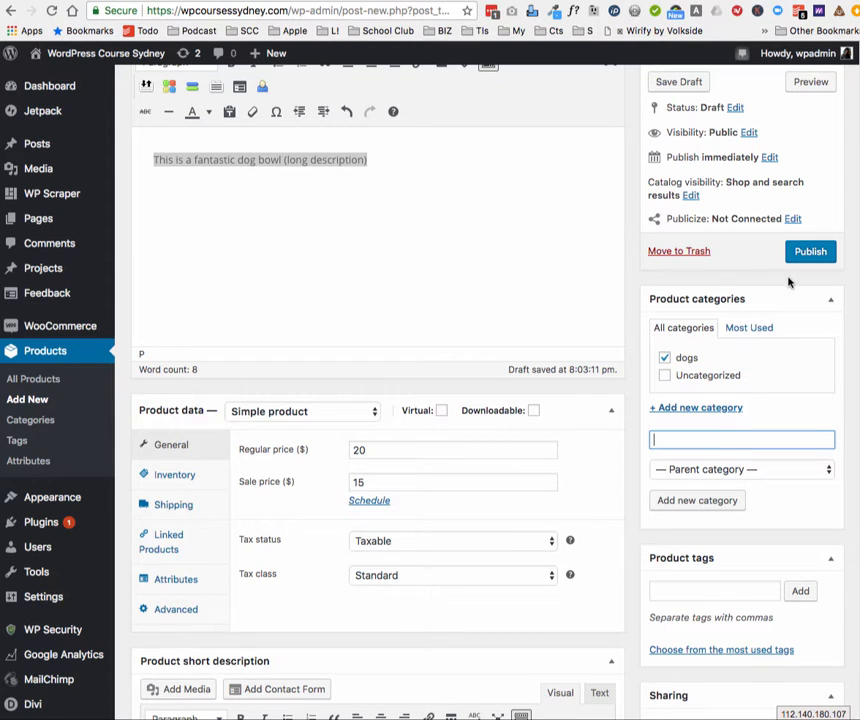
Step: Publish the Dog bowl product, check its saved details and open a new browser tab
left_click(810, 254)
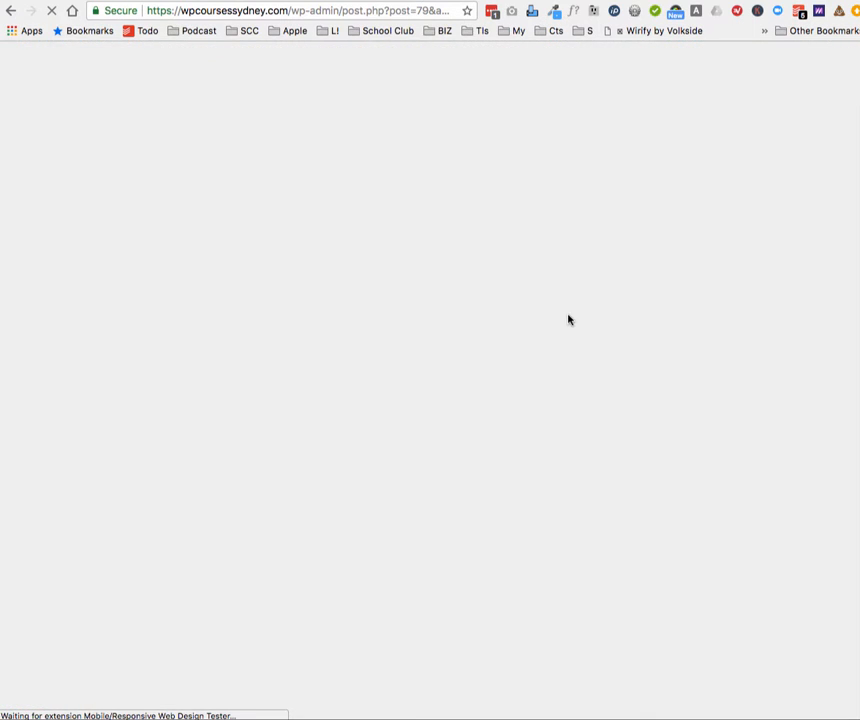
scroll(584, 364, "down", 3)
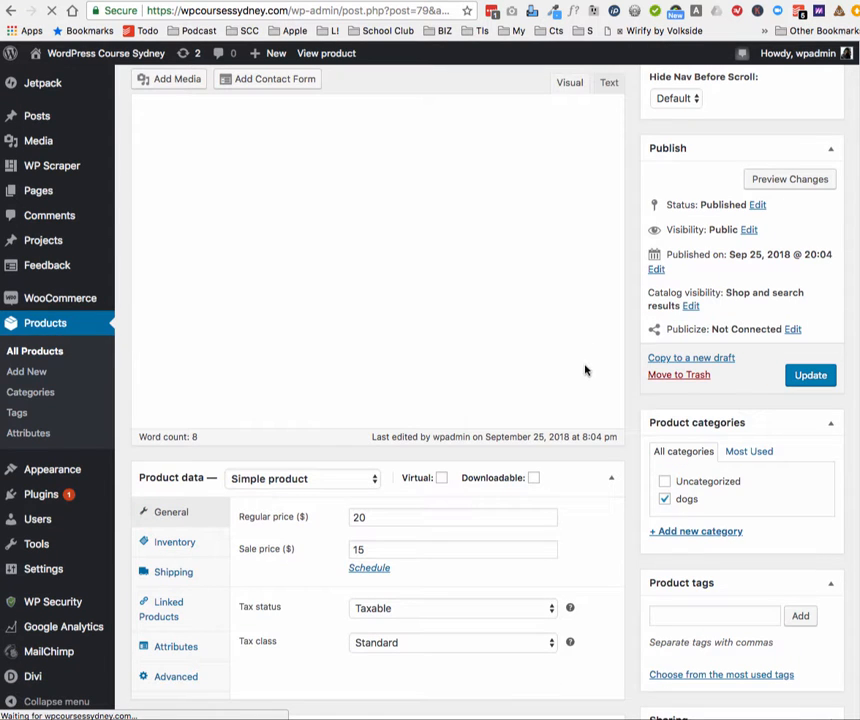
scroll(642, 380, "up", 3)
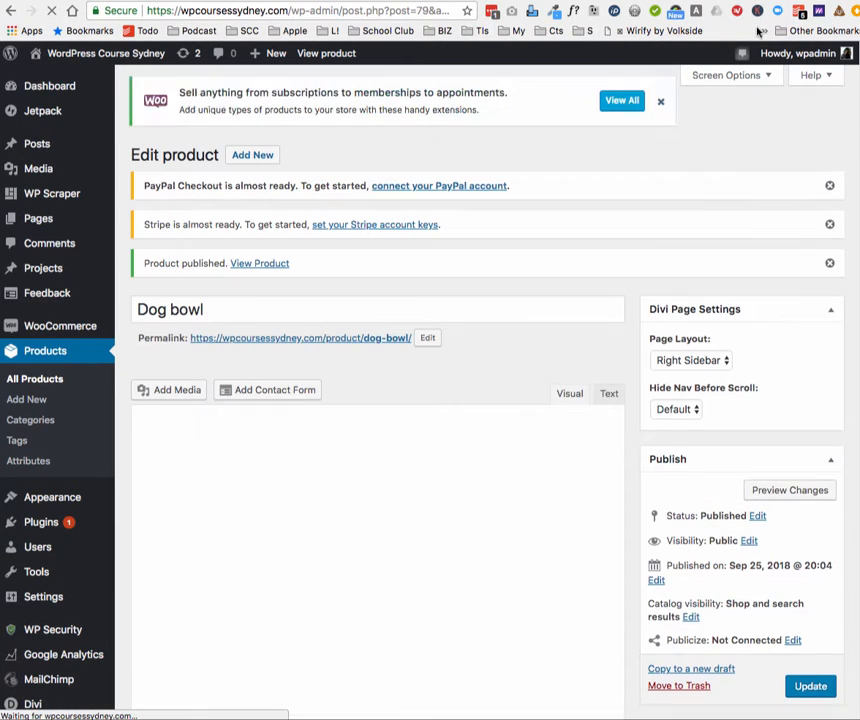
key("super+t")
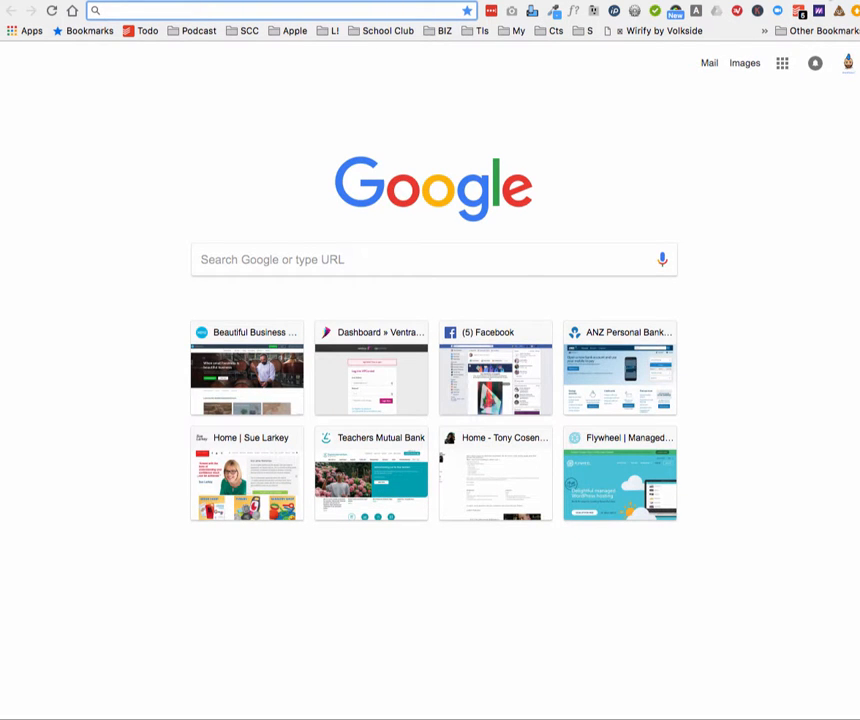
Step: Search Google Images for "dog bowls" and open the Tiffany & Co. dog bowl's product page
type("do")
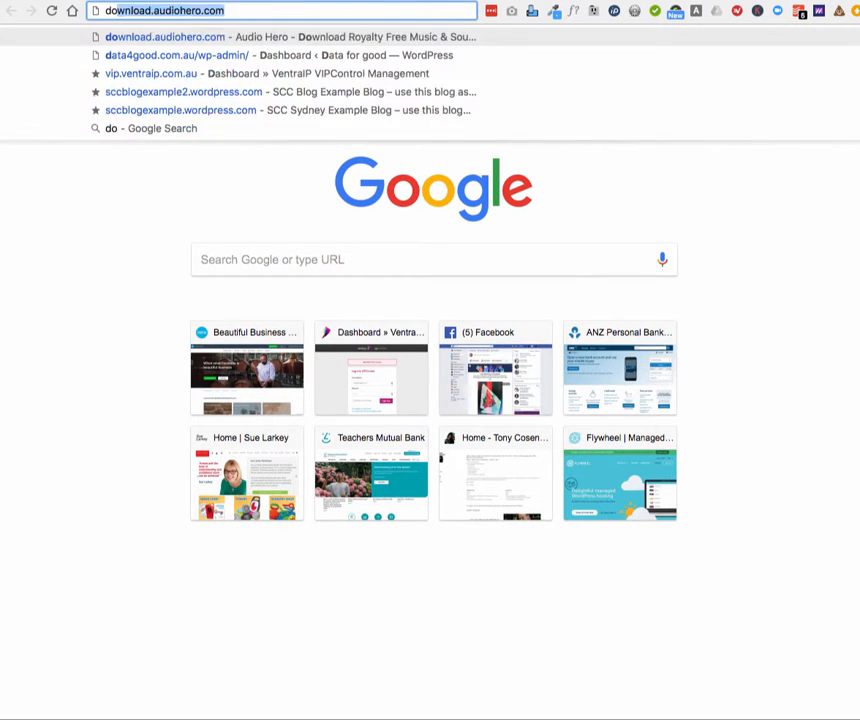
type("g bow")
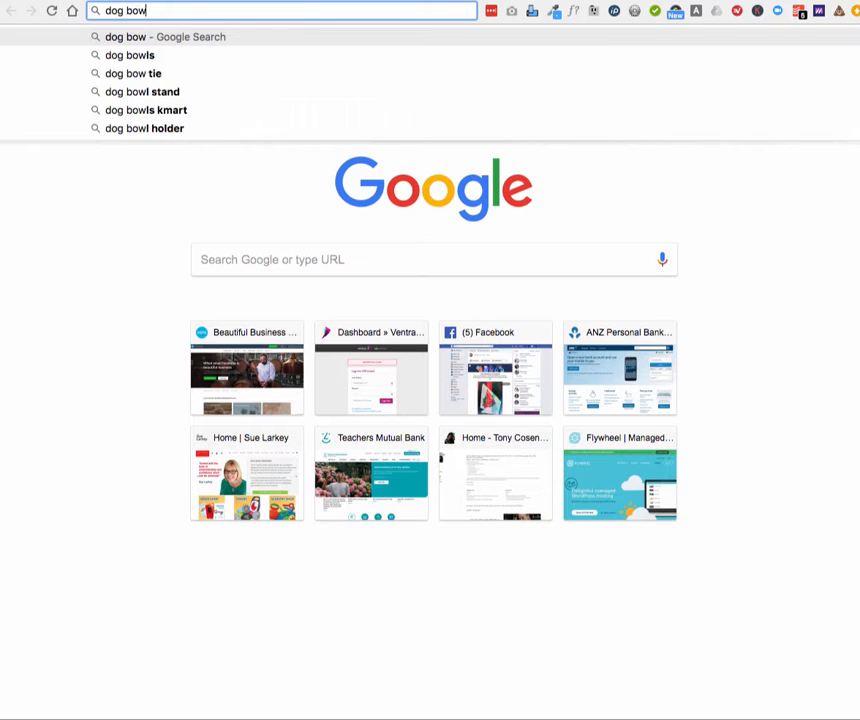
type("ls")
key("Return")
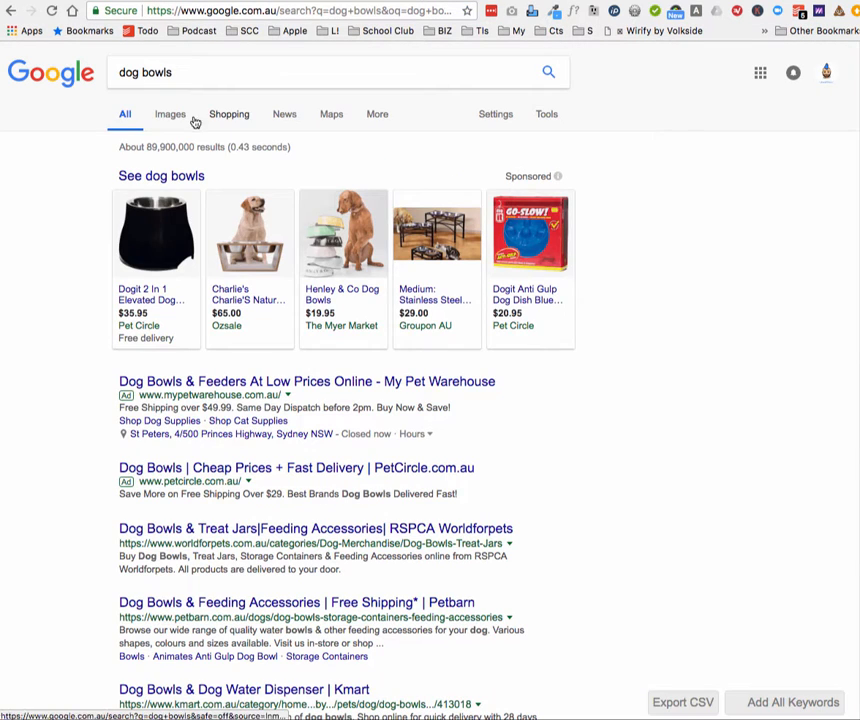
left_click(172, 115)
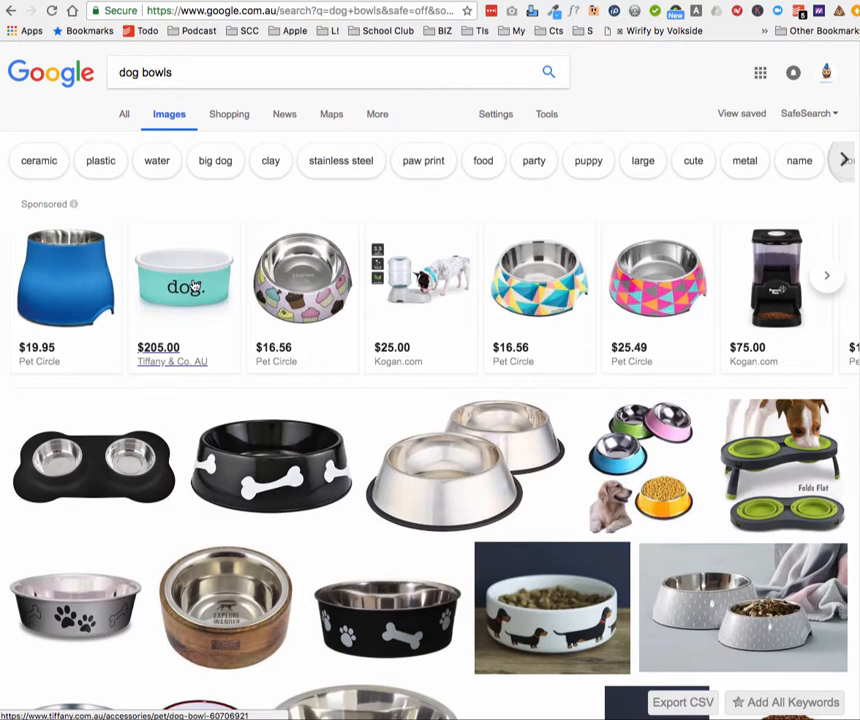
left_click(195, 287)
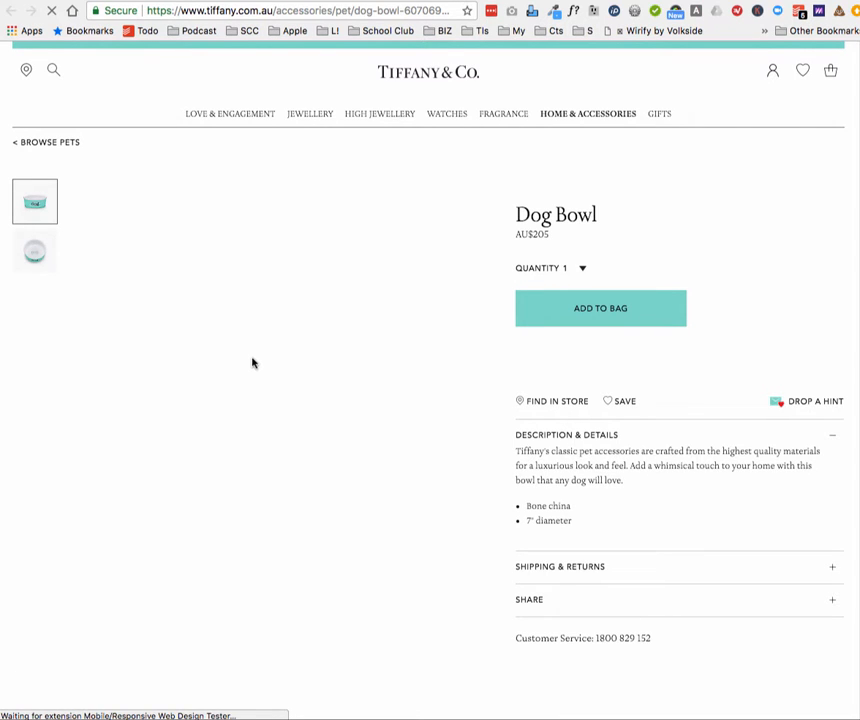
Step: Open the enlarged view of the front-facing dog bowl photo on the Tiffany & Co. page
scroll(255, 362, "down", 5)
scroll(255, 362, "up", 3)
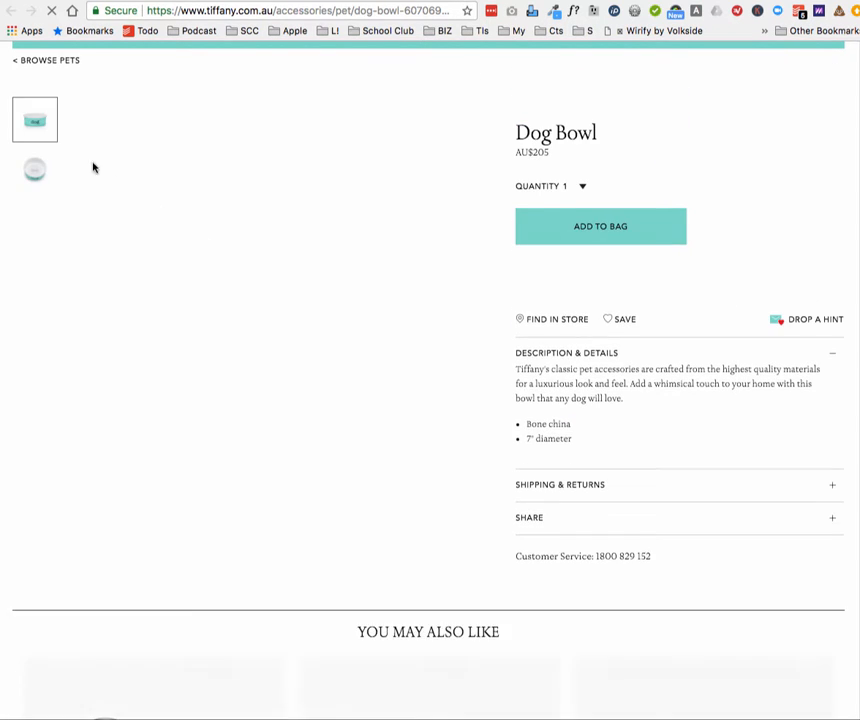
left_click(42, 126)
right_click(262, 341)
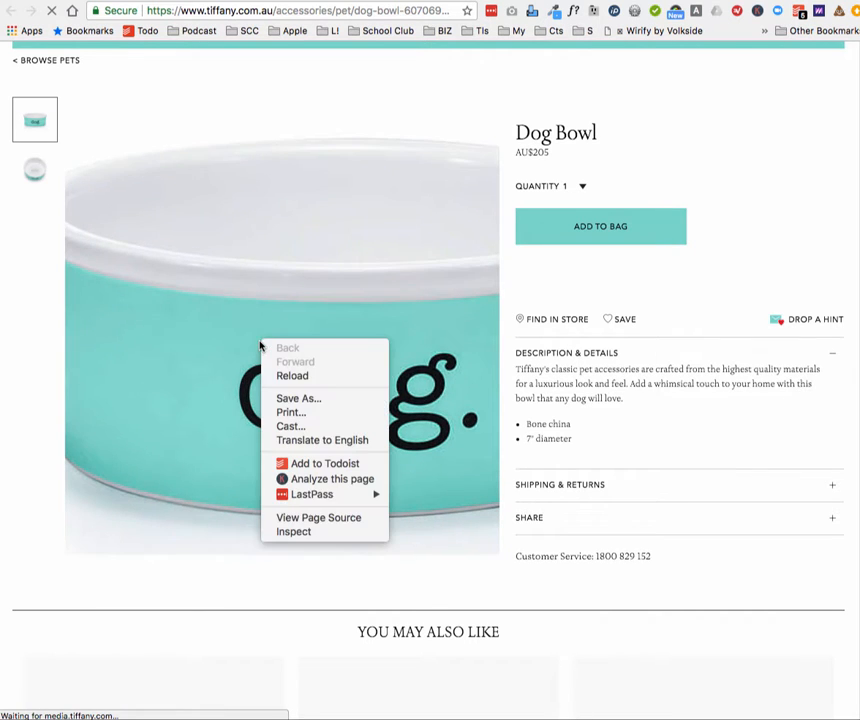
left_click(203, 411)
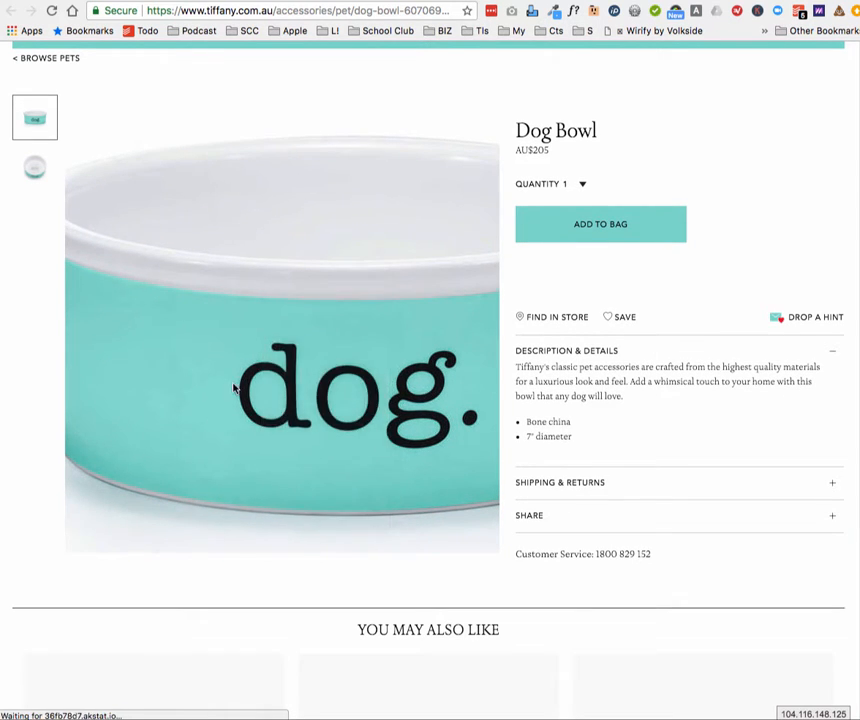
left_click(233, 388)
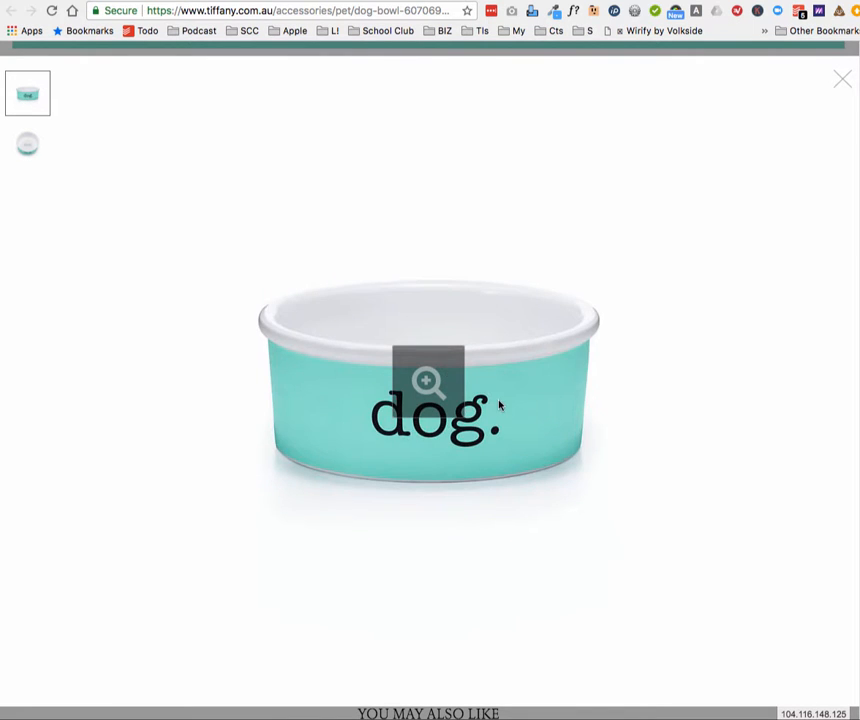
Step: Save the enlarged dog bowl picture to the Desktop as the PNG image download.png
right_click(500, 405)
left_click(519, 408)
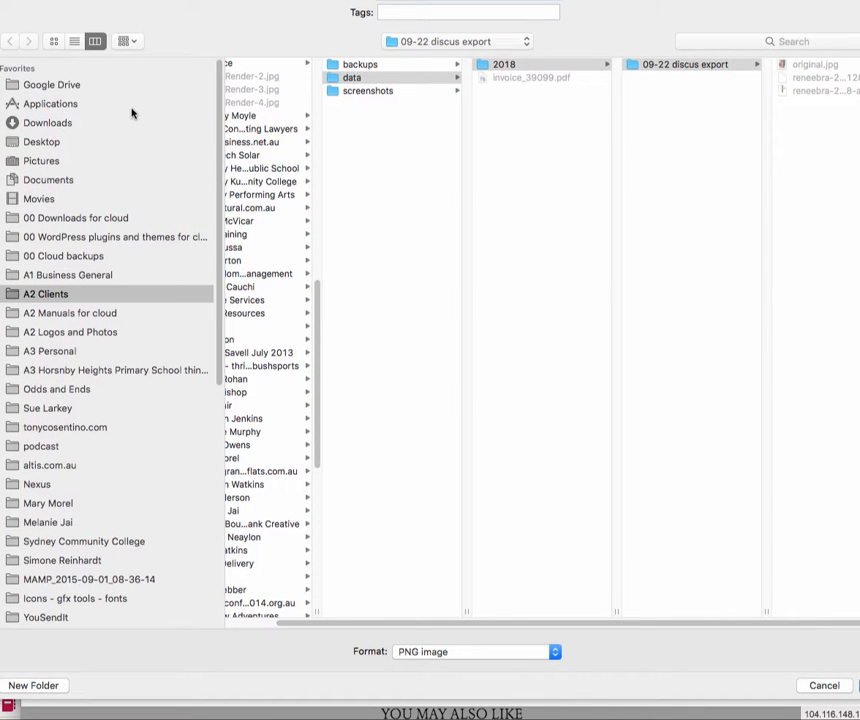
left_click(65, 145)
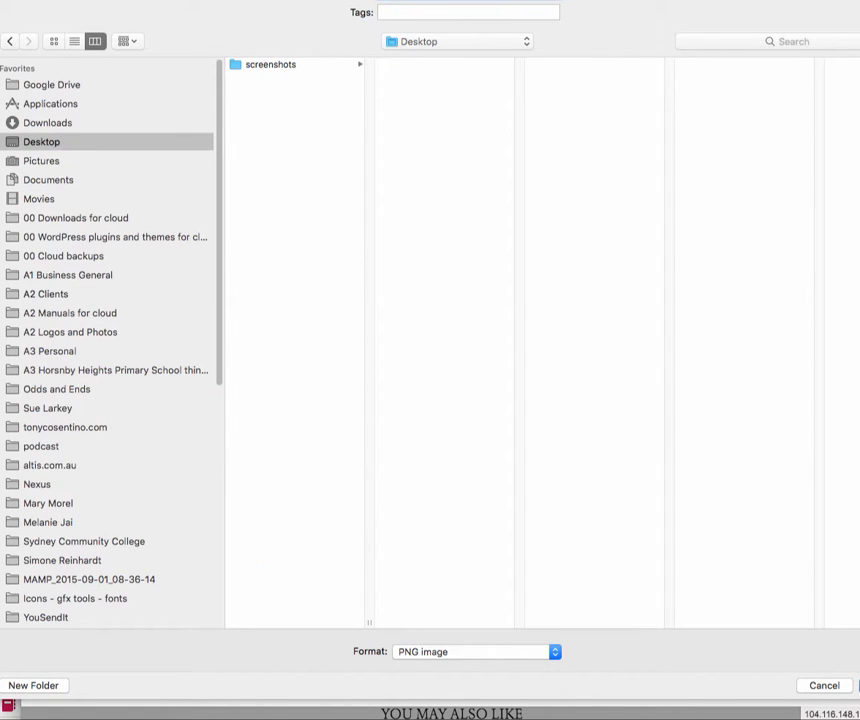
left_click(818, 686)
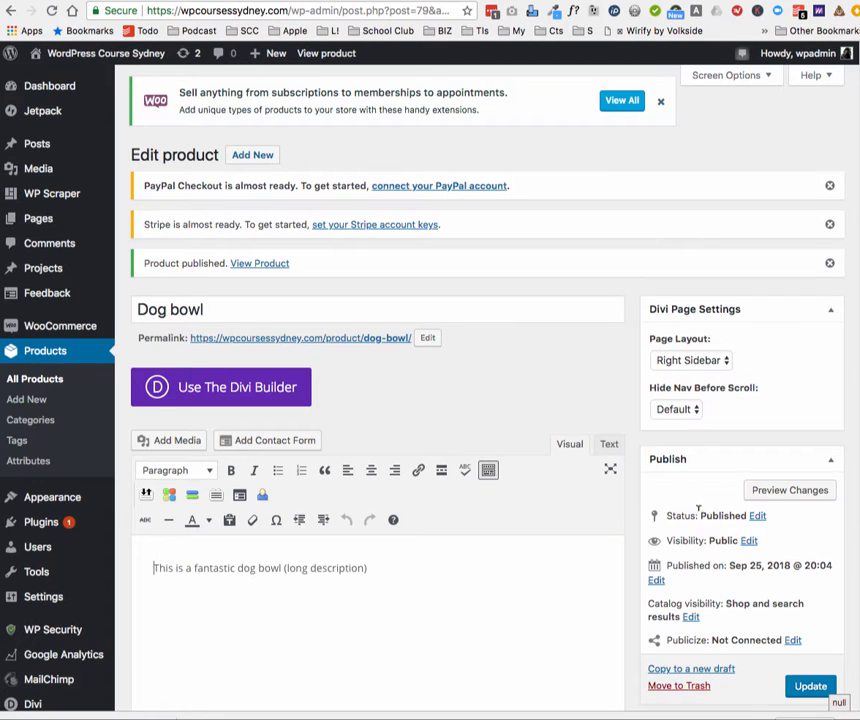
Step: Upload download.png from the Desktop as the Dog bowl's product image and update the product
scroll(699, 520, "down", 10)
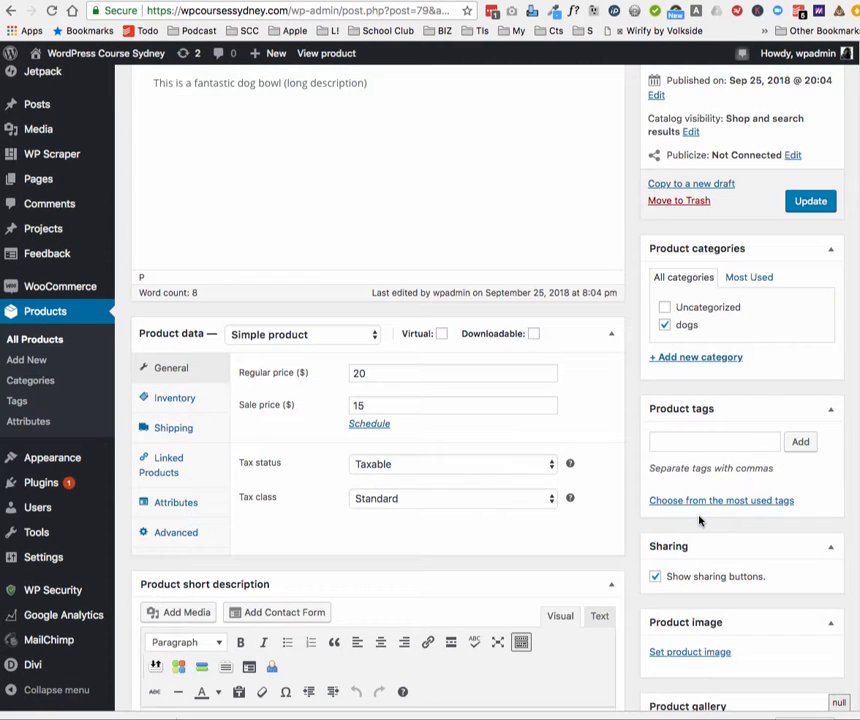
left_click(696, 574)
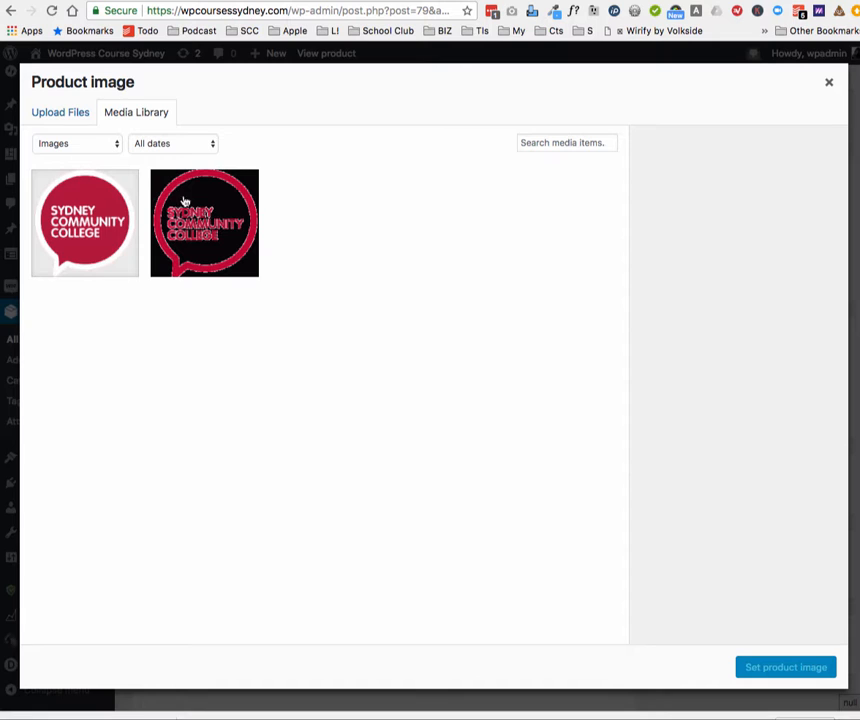
left_click(79, 122)
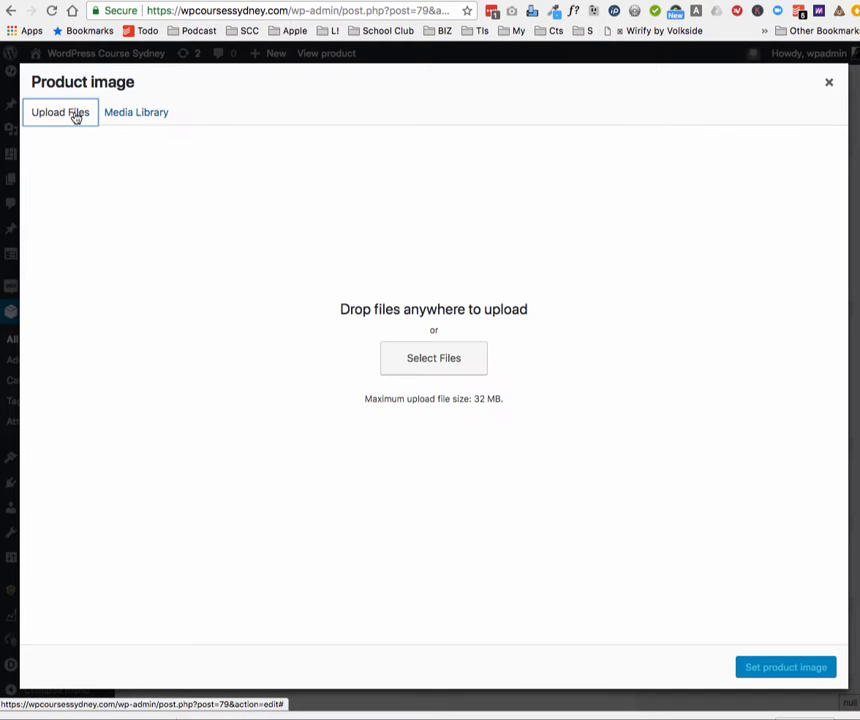
left_click(413, 370)
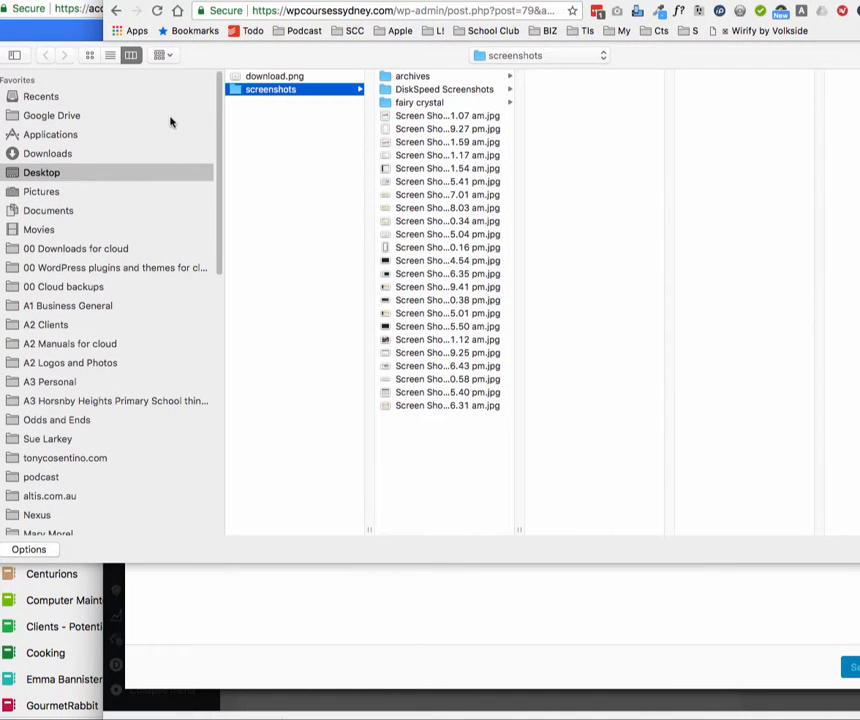
left_click(282, 77)
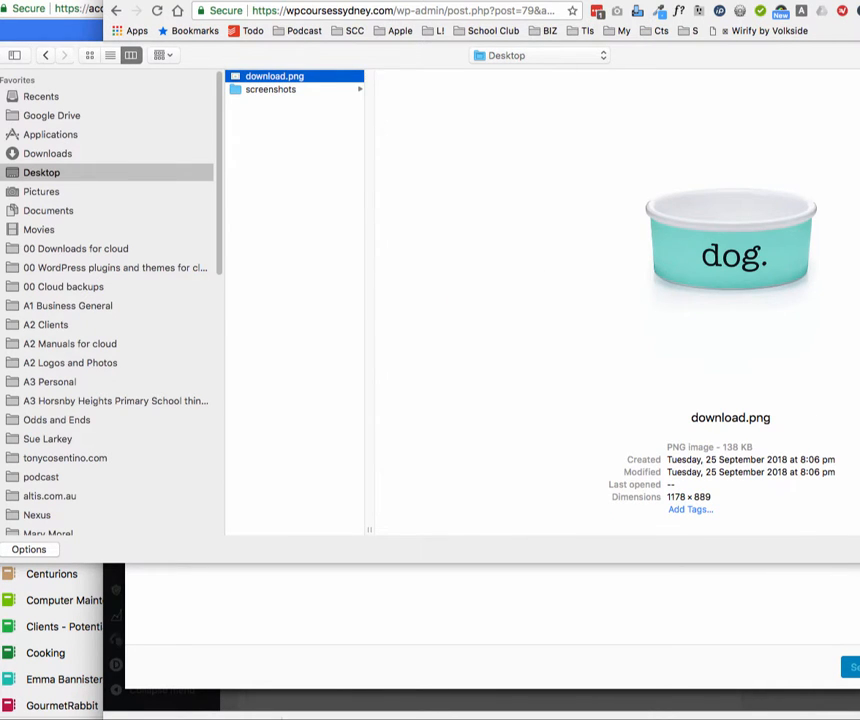
key("Return")
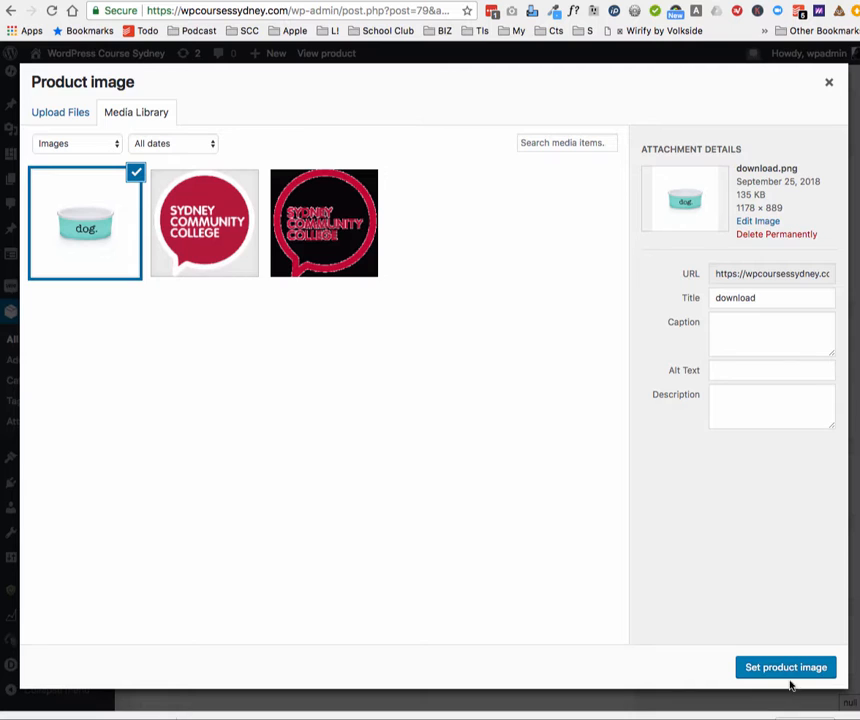
left_click(778, 668)
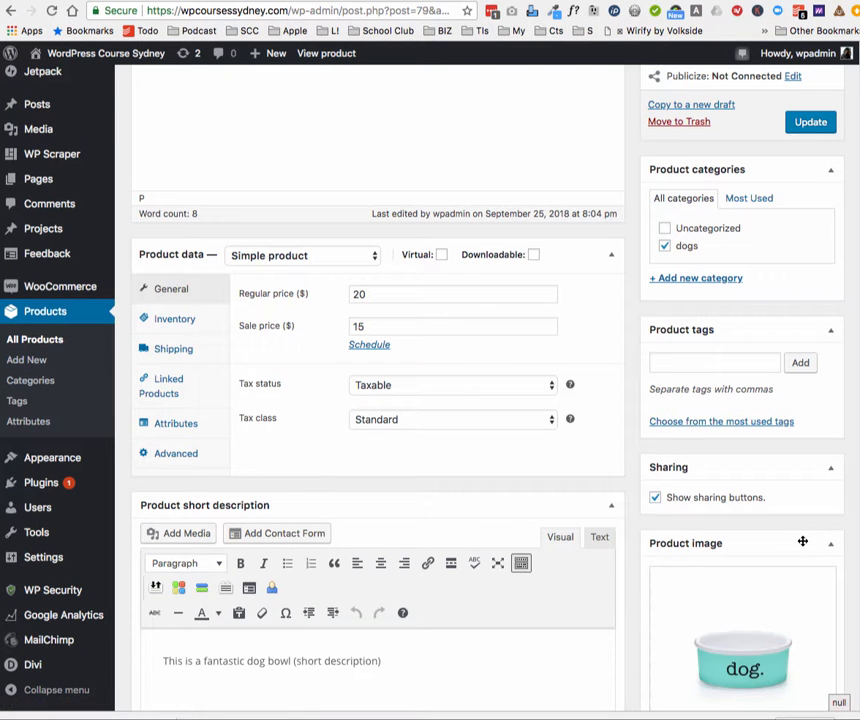
left_click(812, 122)
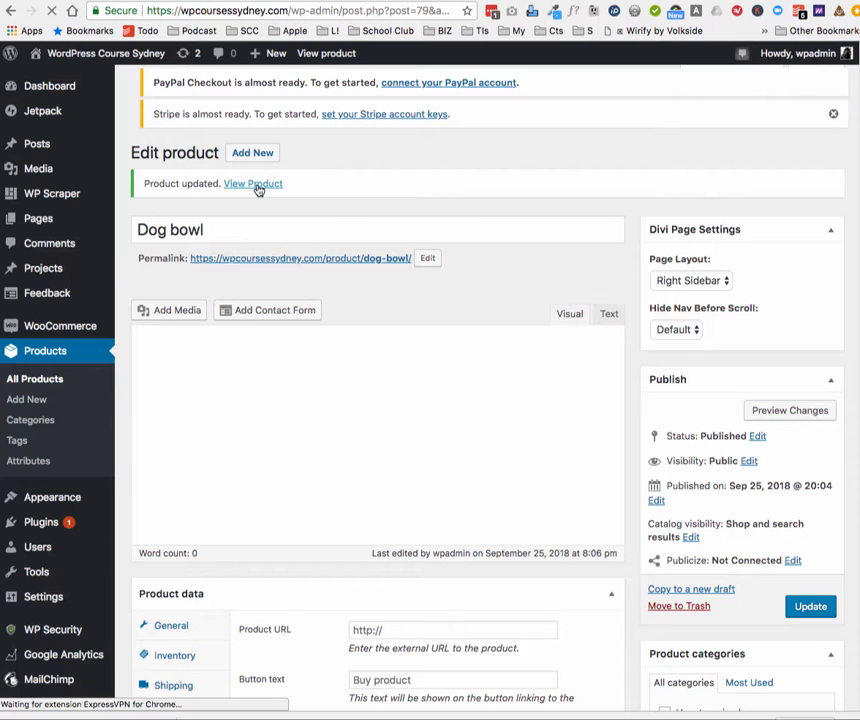
Step: Open the Dog bowl's public page in a new tab, check its image, prices and descriptions, and return to the product editor
right_click(258, 188)
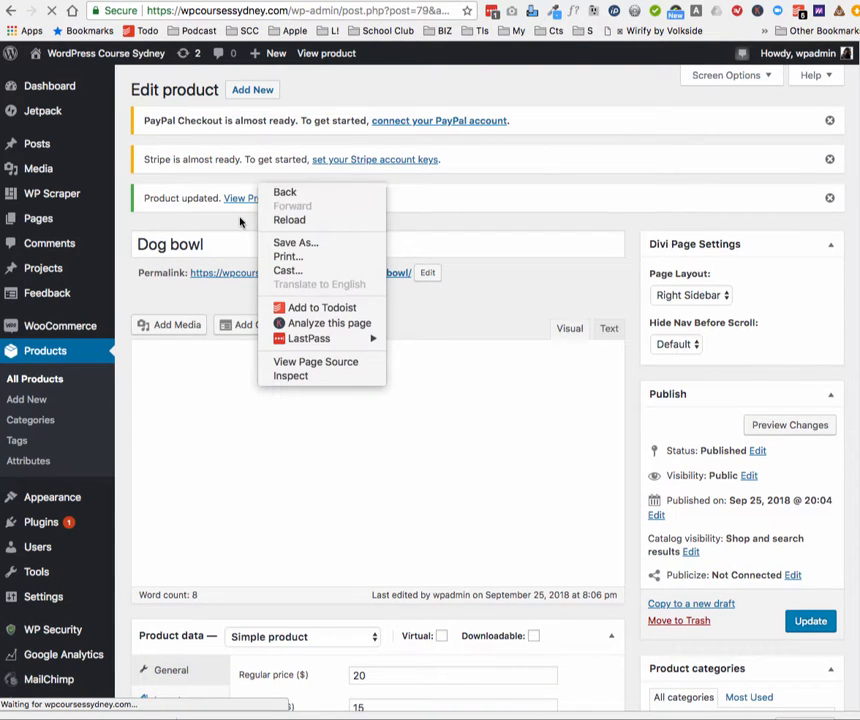
left_click(245, 215)
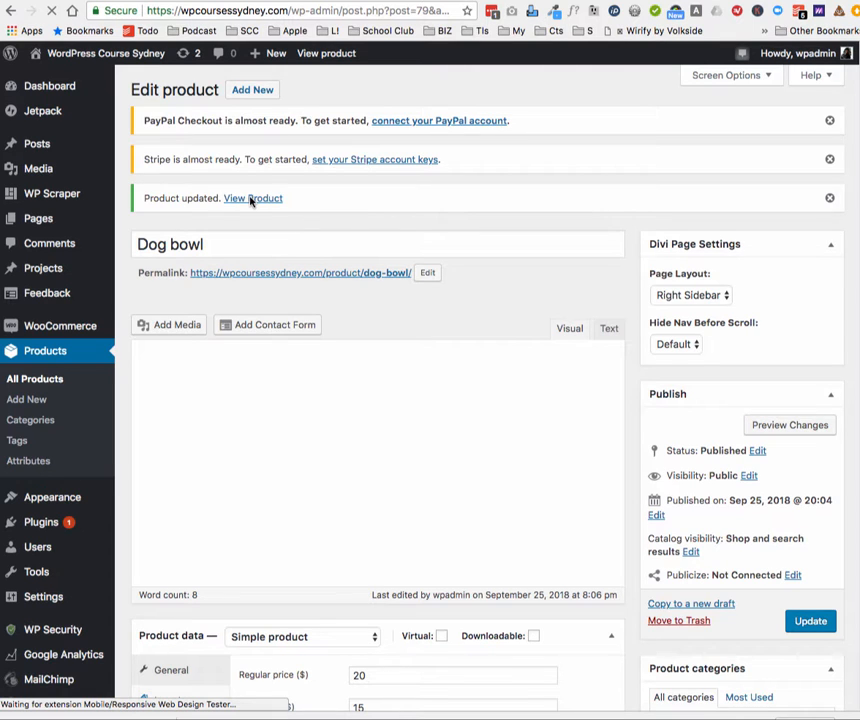
right_click(251, 200)
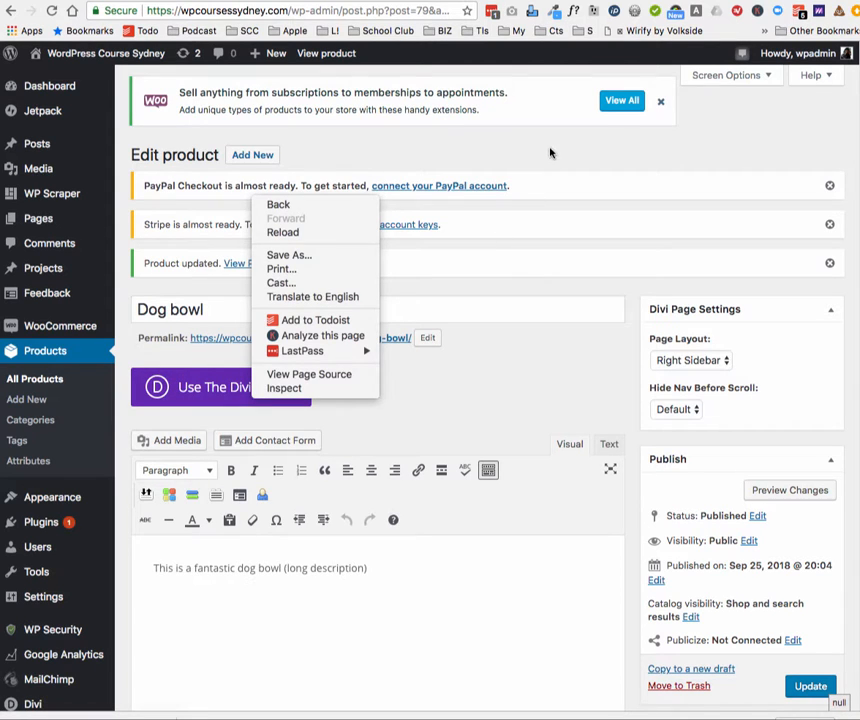
left_click(580, 145)
left_click(660, 101)
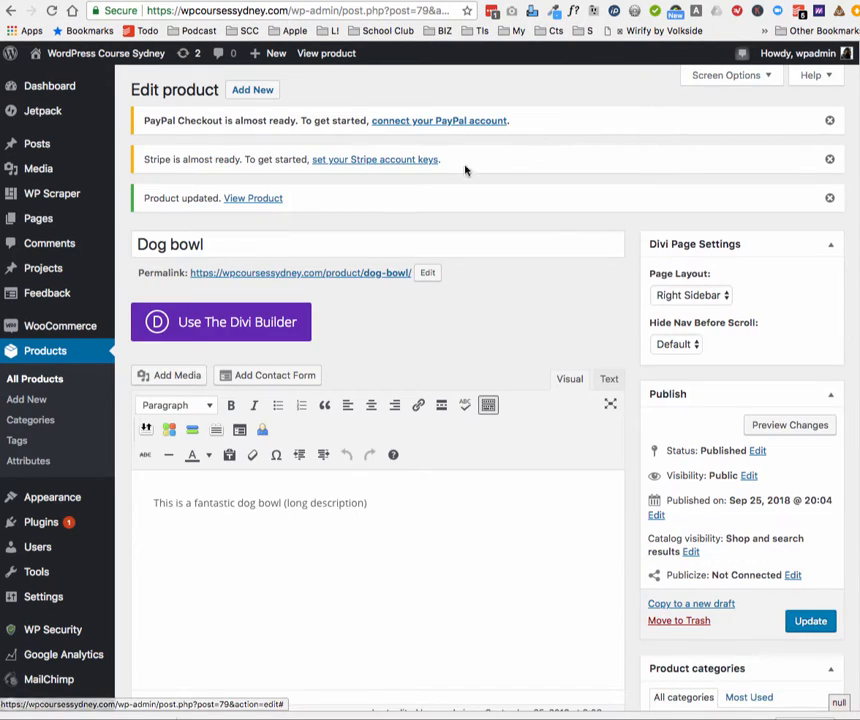
right_click(365, 273)
left_click(400, 277)
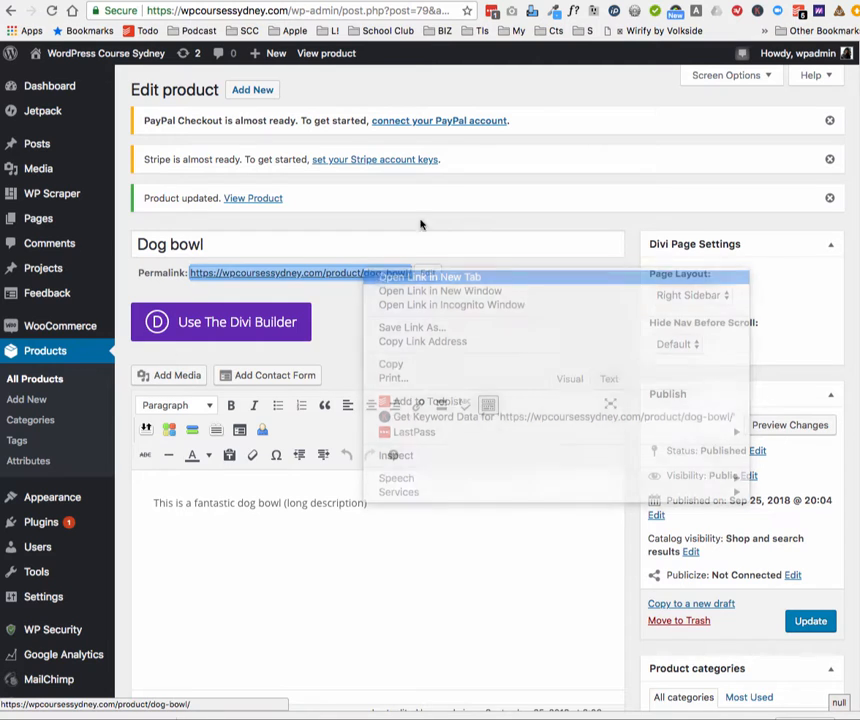
left_click(602, 1)
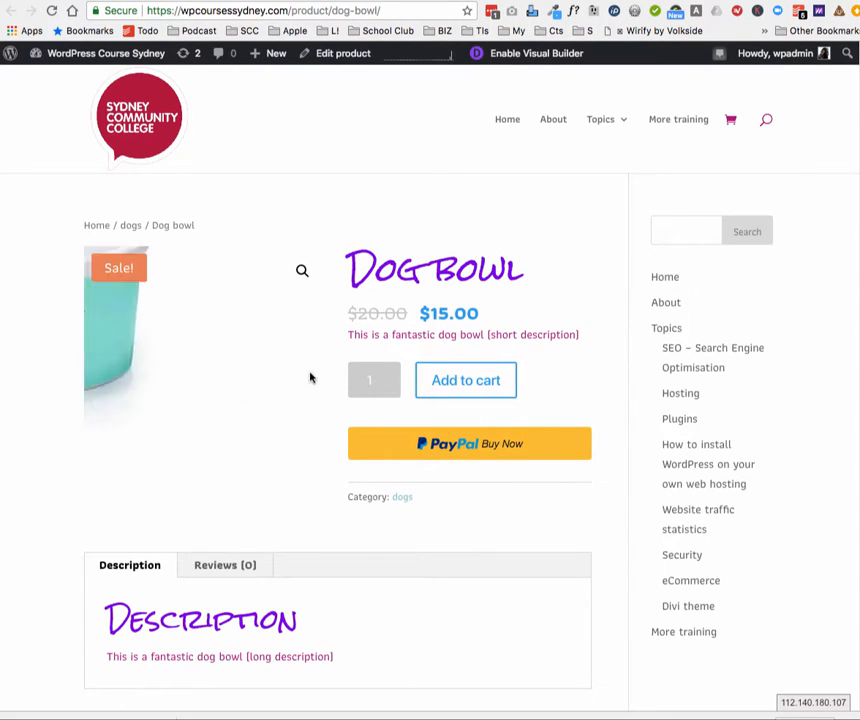
scroll(368, 362, "down", 2)
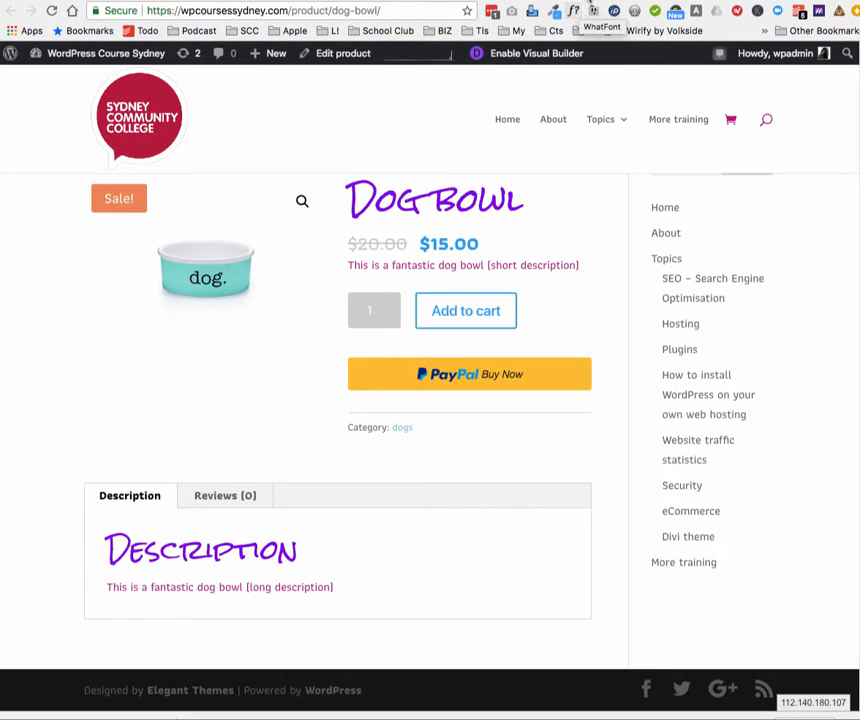
left_click(570, 3)
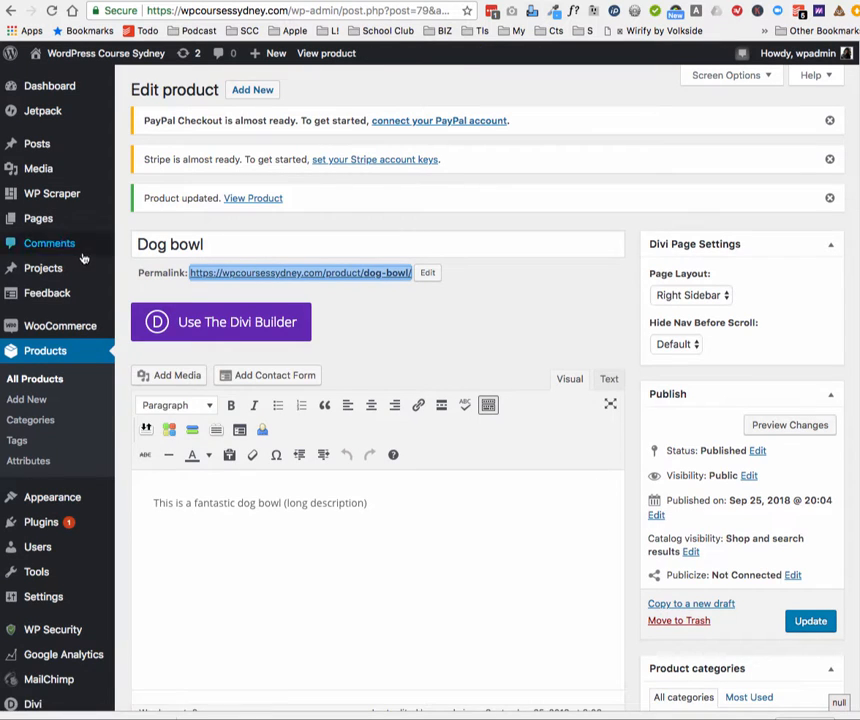
Step: Open the standard tax rates table in the WooCommerce store settings
mouse_move(69, 334)
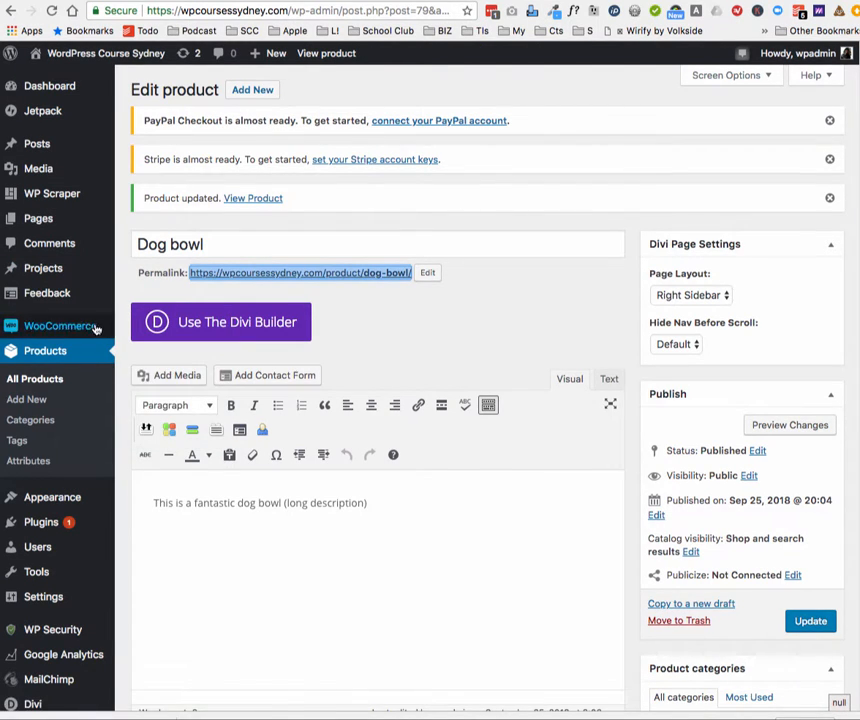
mouse_move(96, 328)
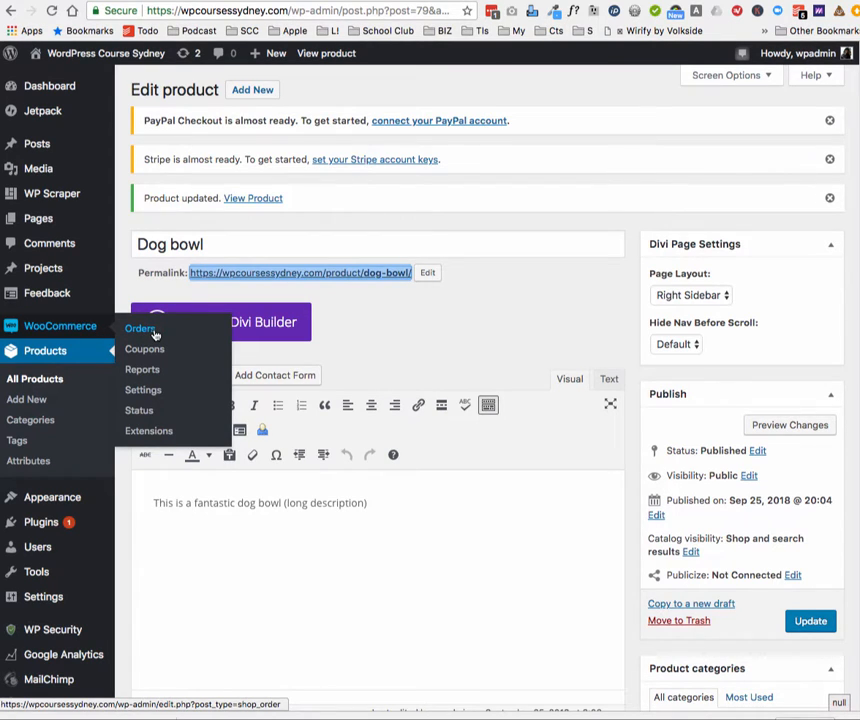
left_click(151, 390)
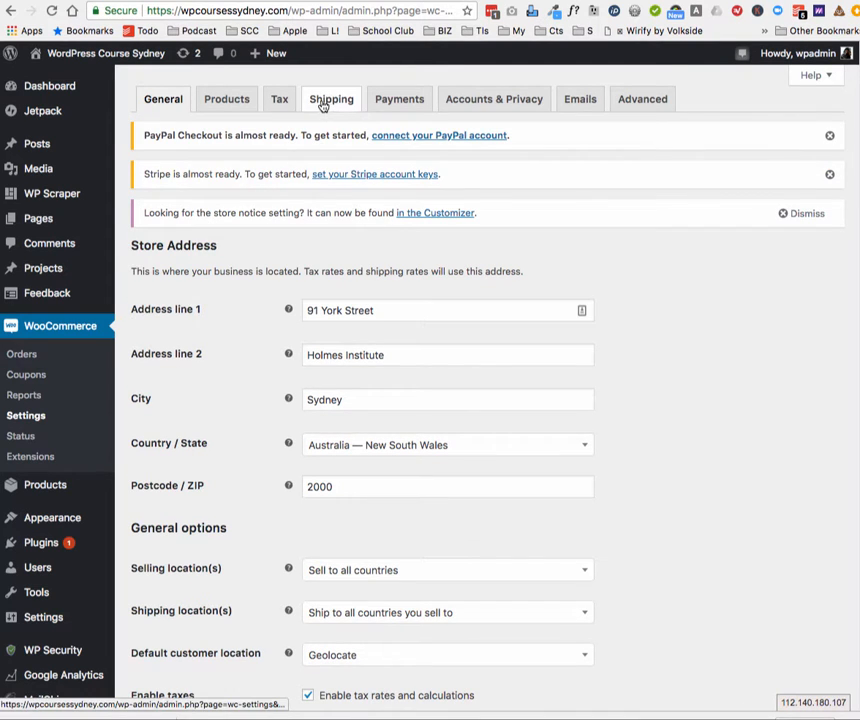
left_click(283, 100)
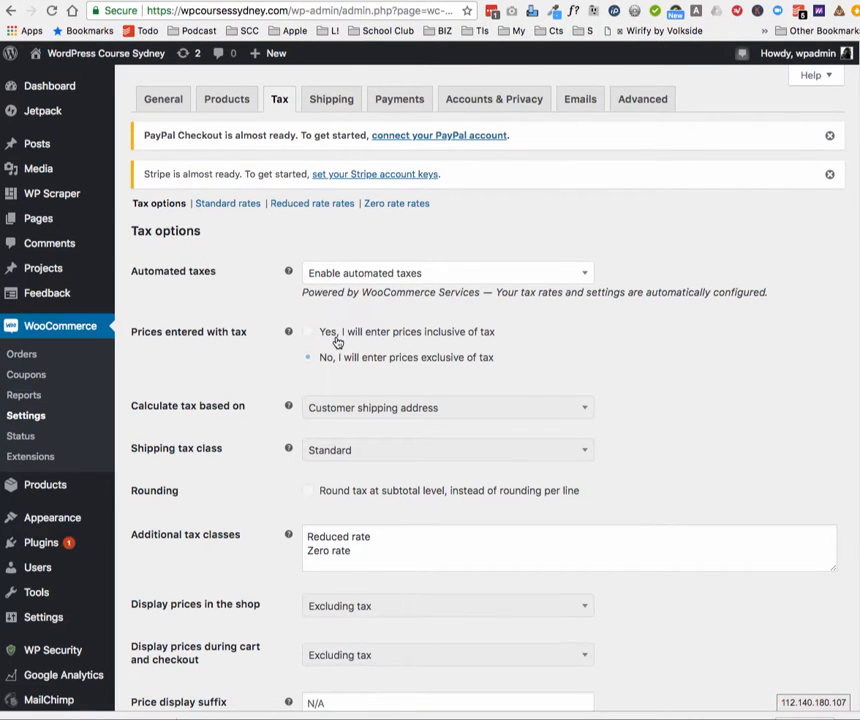
left_click(237, 206)
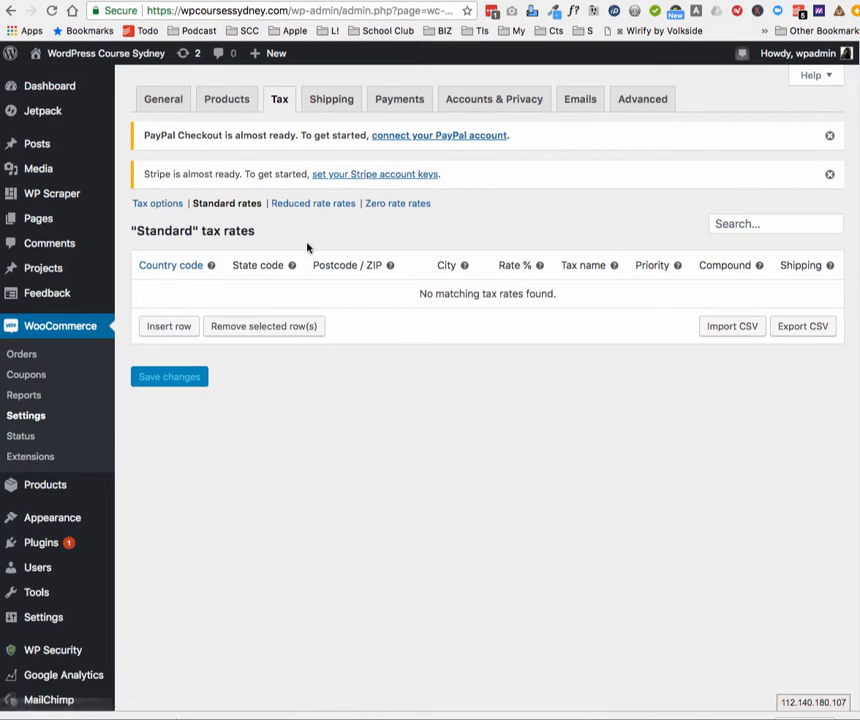
Step: Add a standard tax rate of 10% for country code AU (Australia) and save the changes
left_click(186, 326)
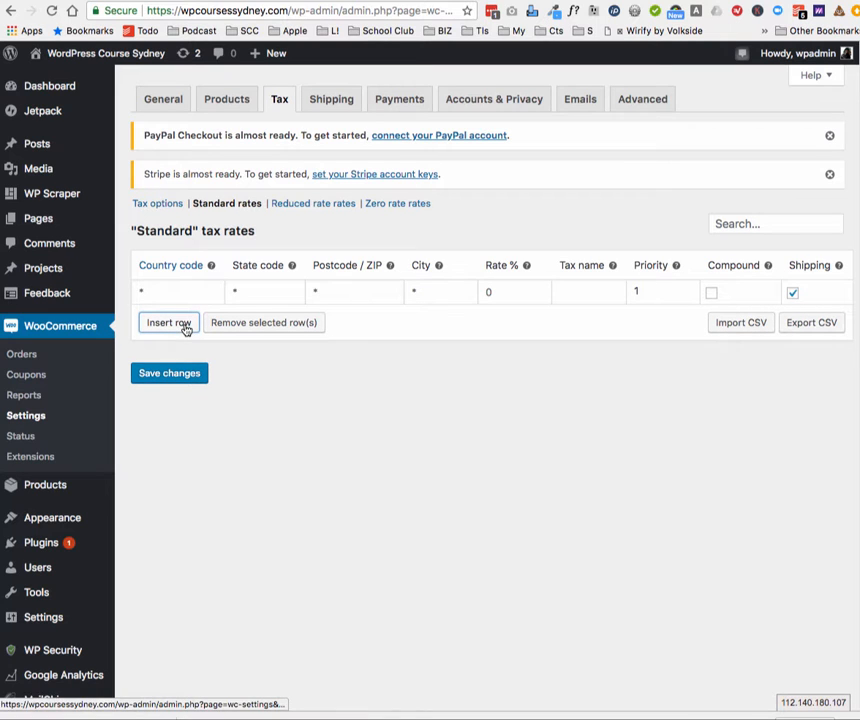
left_click(187, 293)
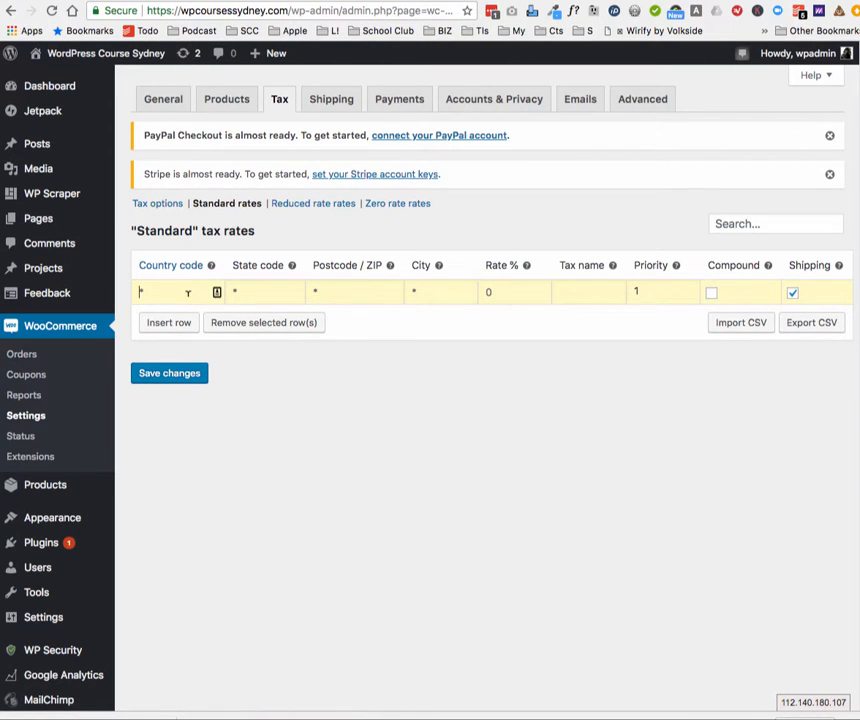
type("AUF")
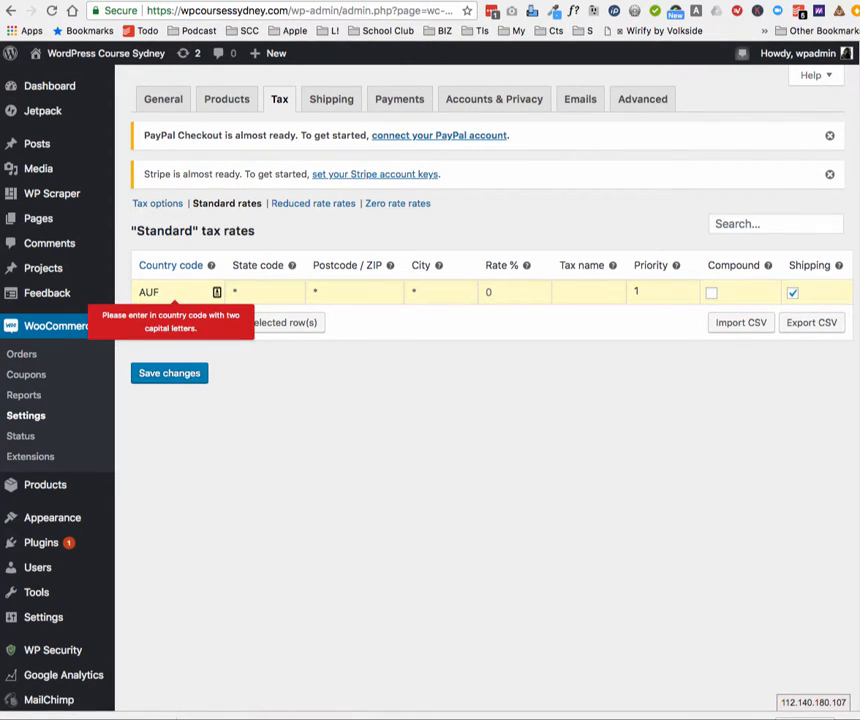
key("BackSpace")
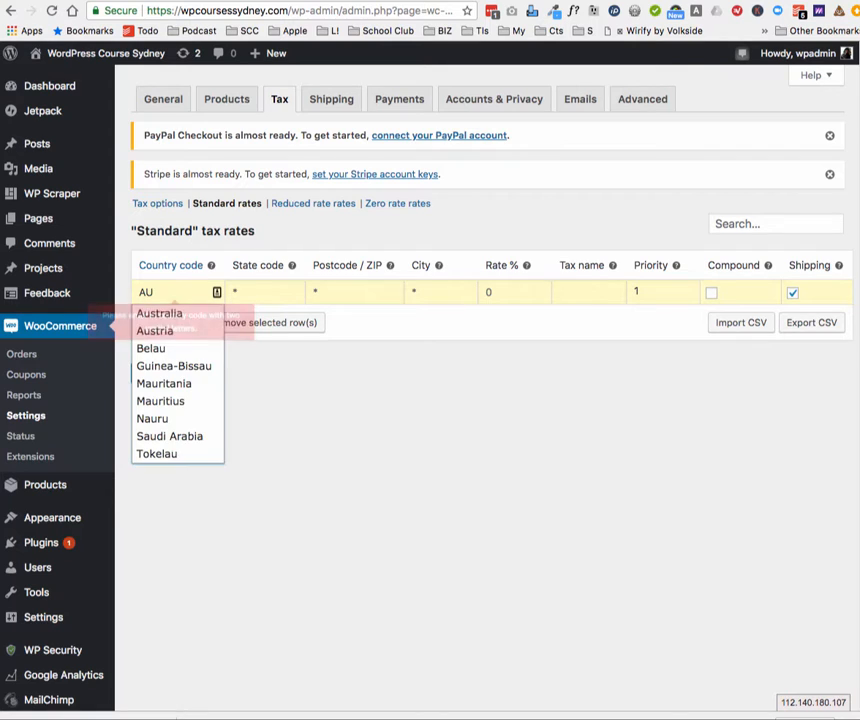
left_click(186, 316)
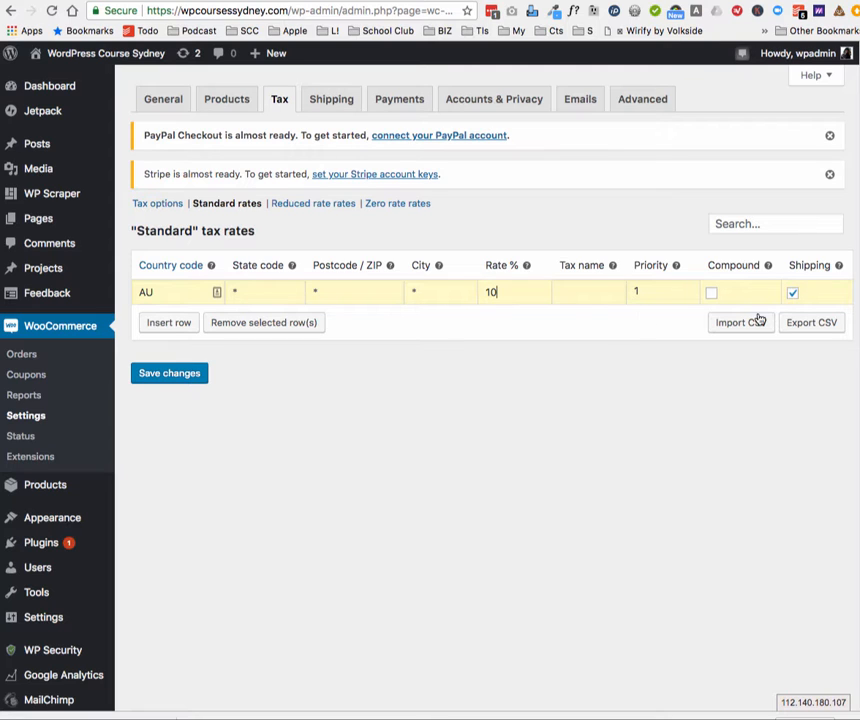
left_click(171, 371)
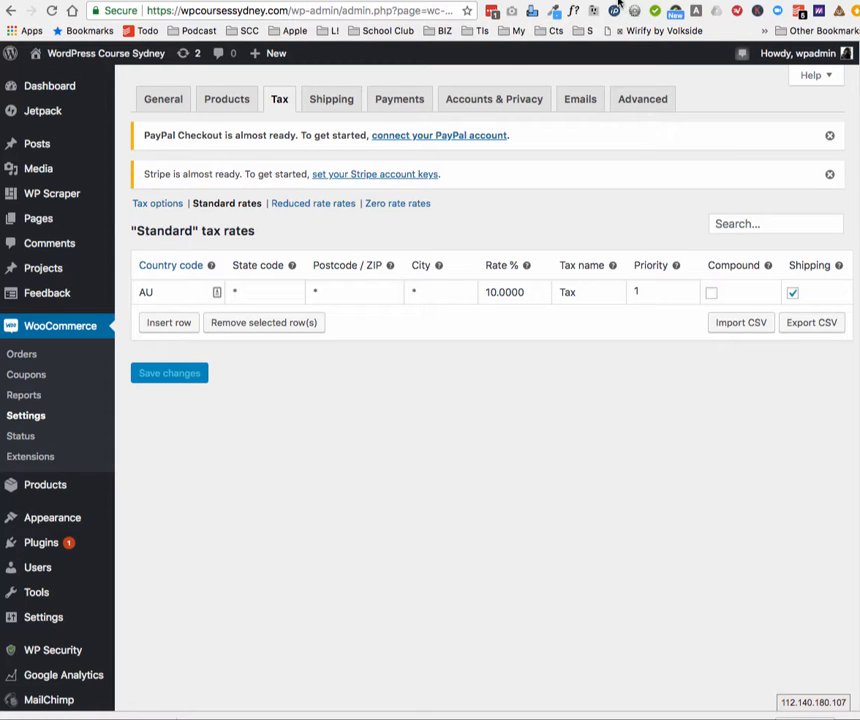
Step: Reload the Dog bowl's public page, add one bowl to the cart, and check the shipping, tax and total in the cart
left_click(416, 3)
left_click(50, 10)
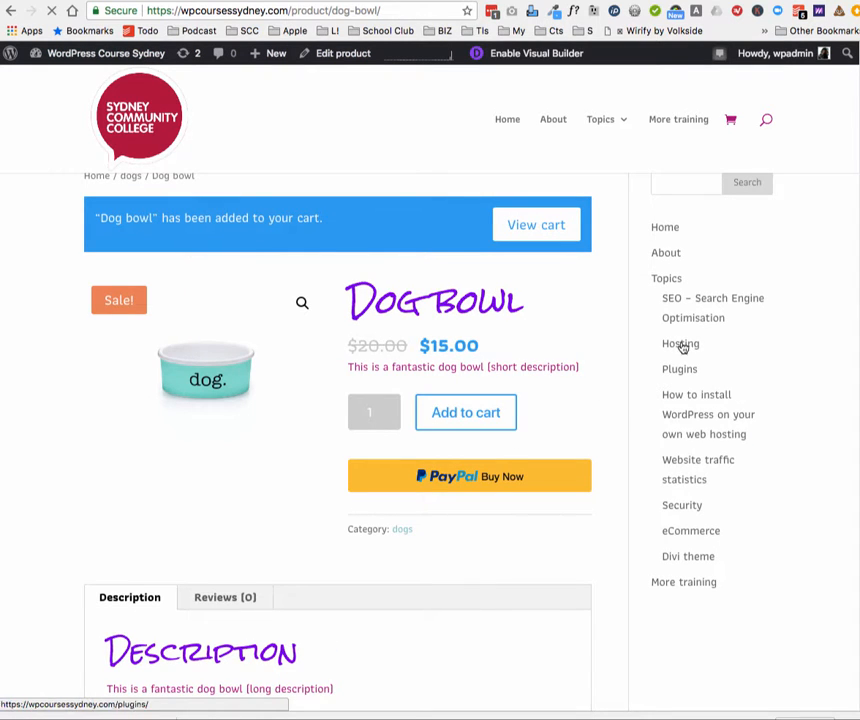
left_click(729, 123)
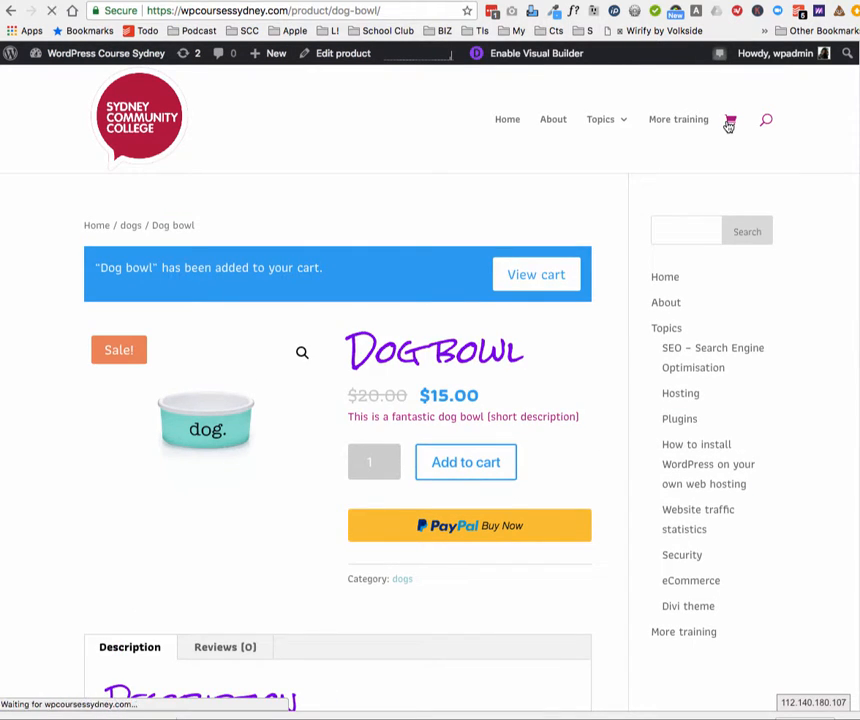
left_click(557, 275)
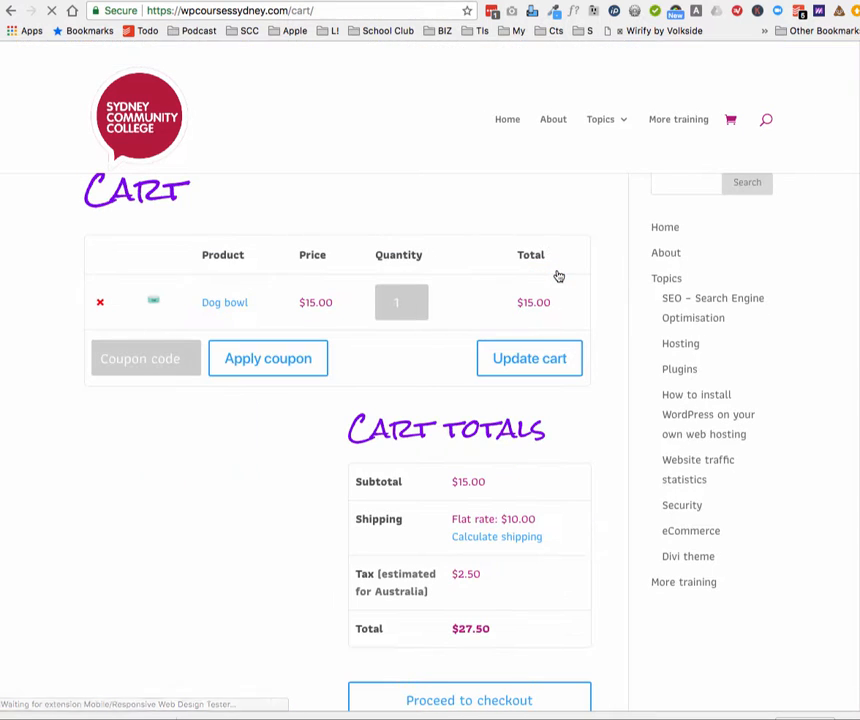
scroll(577, 380, "down", 2)
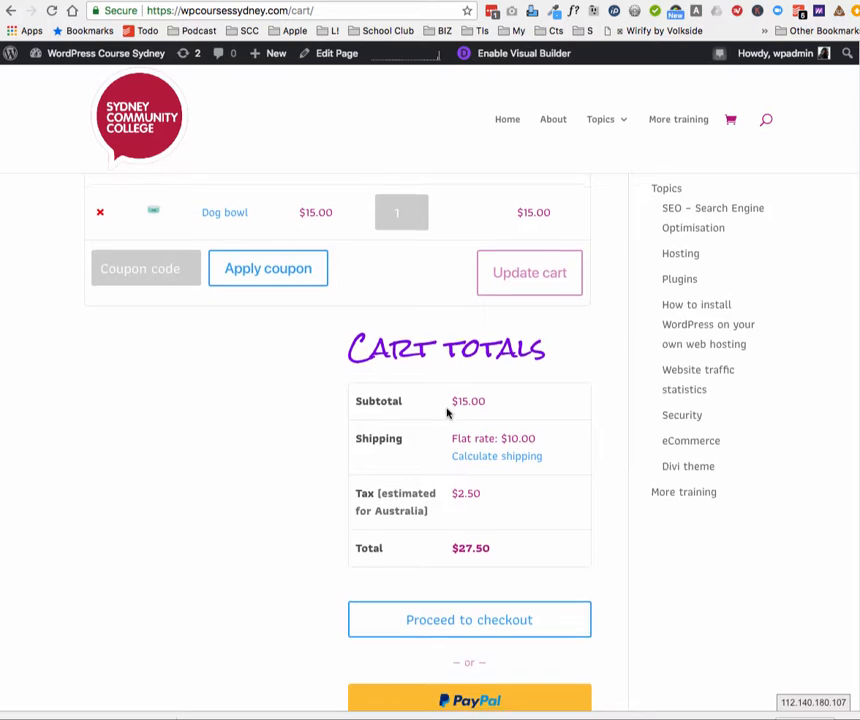
scroll(448, 420, "down", 2)
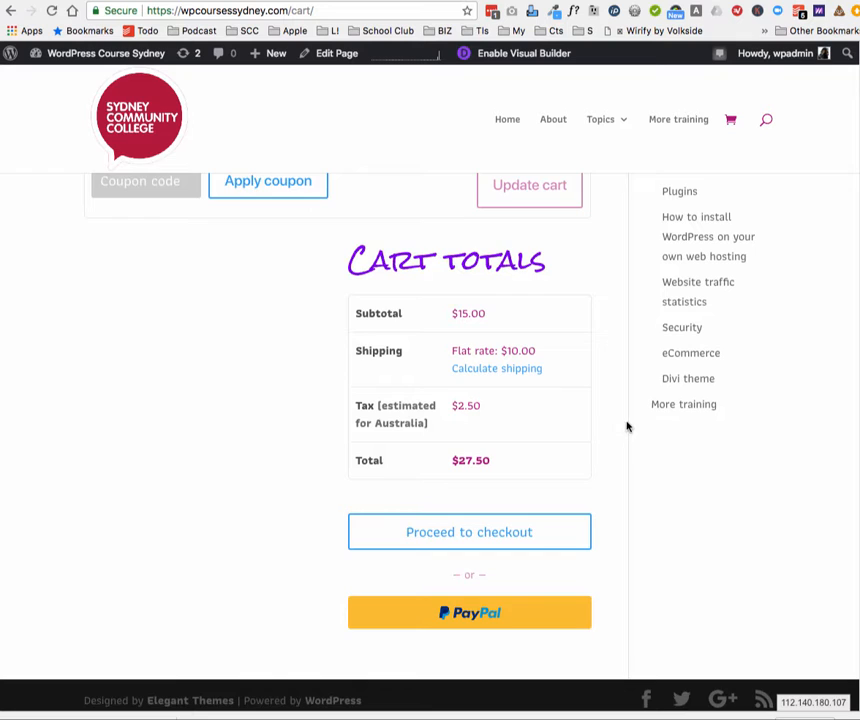
scroll(626, 425, "up", 5)
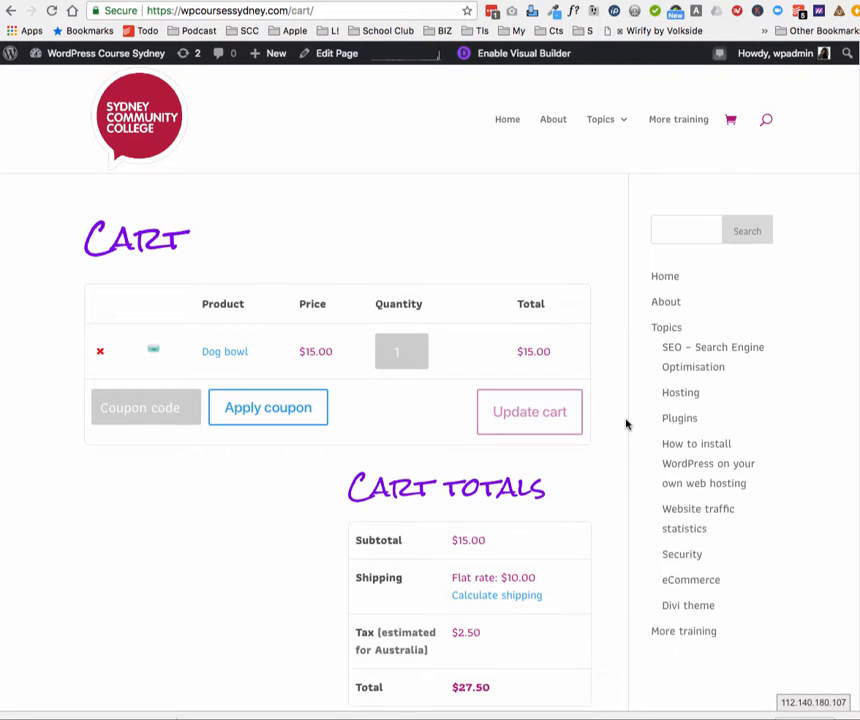